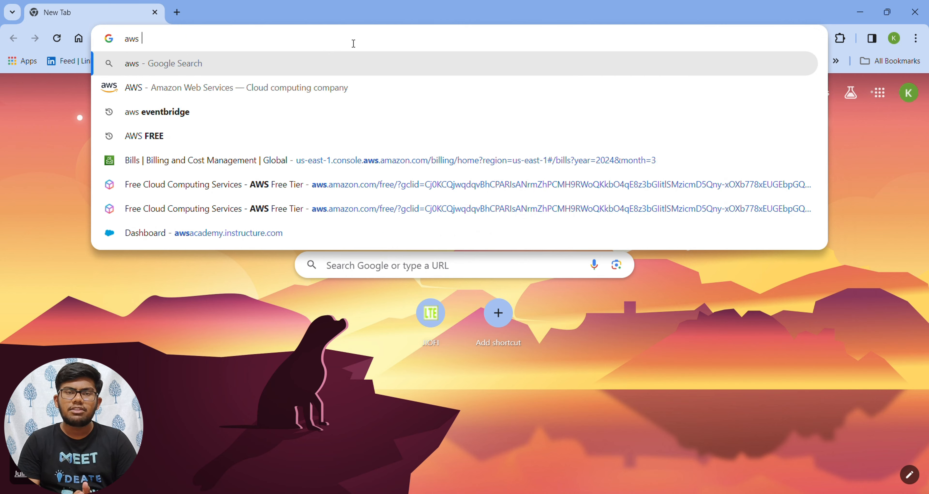
Search the web for aws free tier, open the AWS Free Tier page and go to the console sign-in
key("Return")
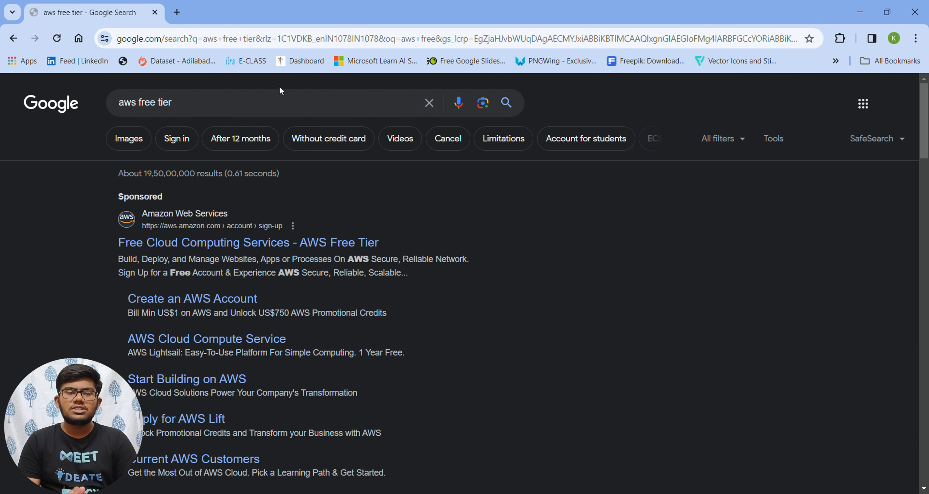
left_click(252, 249)
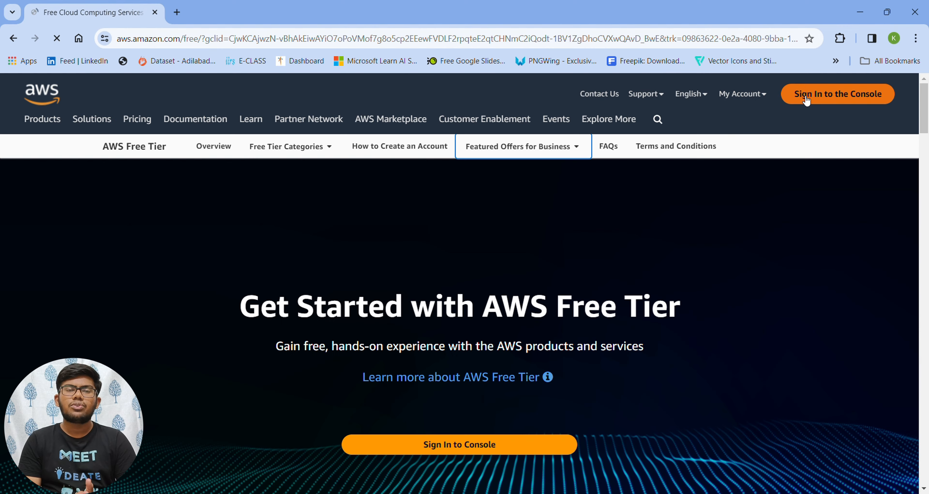
left_click(807, 100)
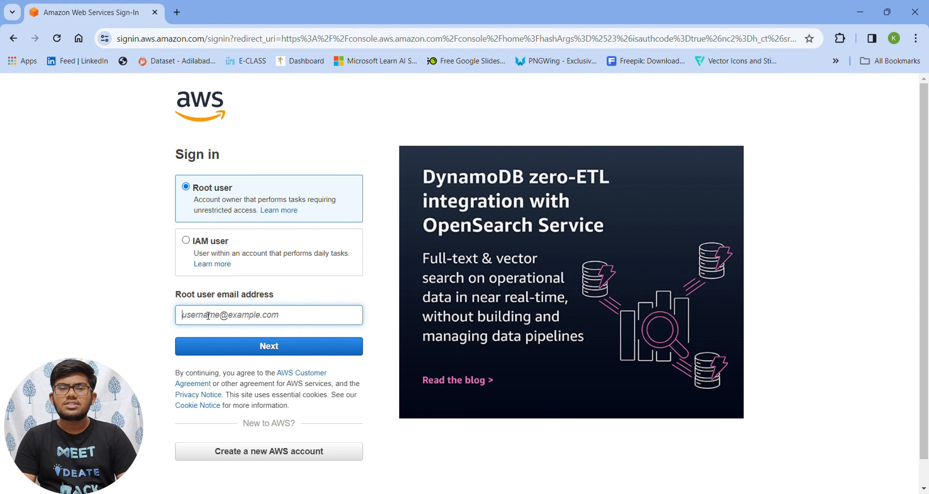
Sign in to the AWS console as root user with the account's email address and password
left_click(244, 342)
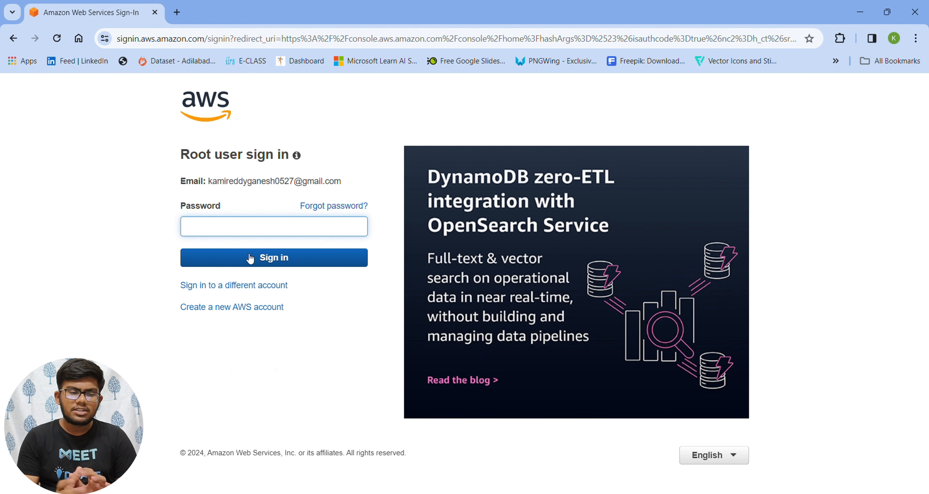
type("••")
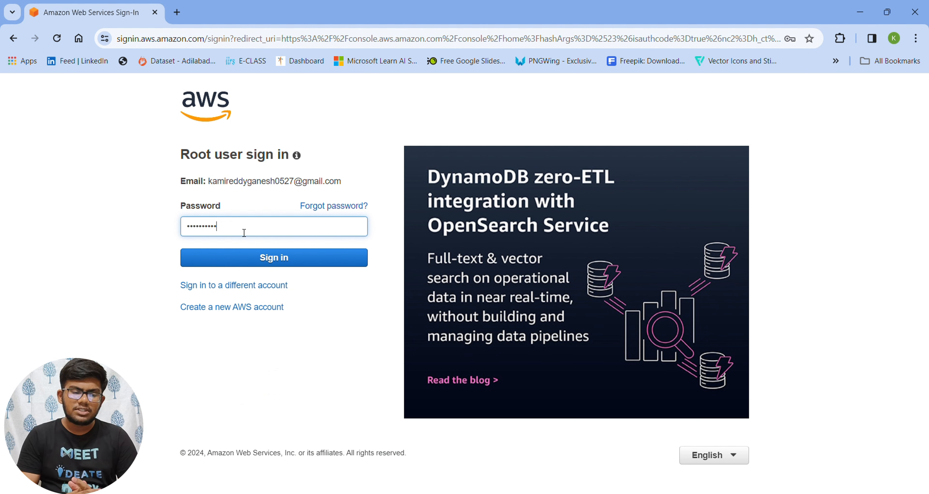
left_click(260, 259)
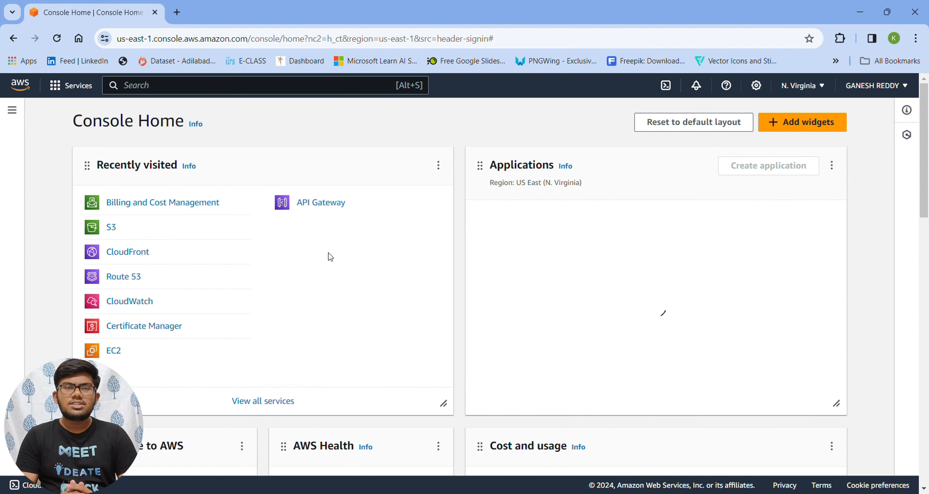
Open the S3 service from the recently visited services on the console home page
scroll(289, 281, "down", 2)
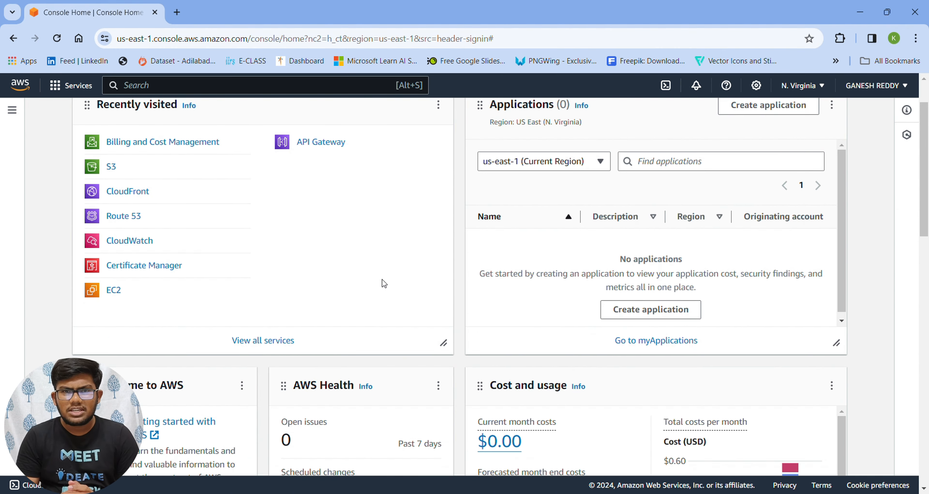
scroll(361, 283, "up", 2)
left_click(111, 227)
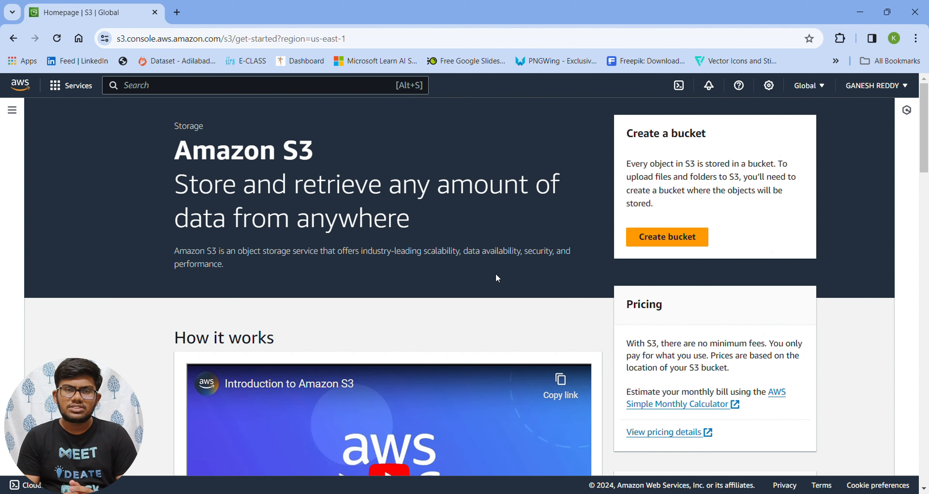
Start a new general purpose bucket in US East (N. Virginia) us-east-1 and name it expensetracker
left_click(659, 249)
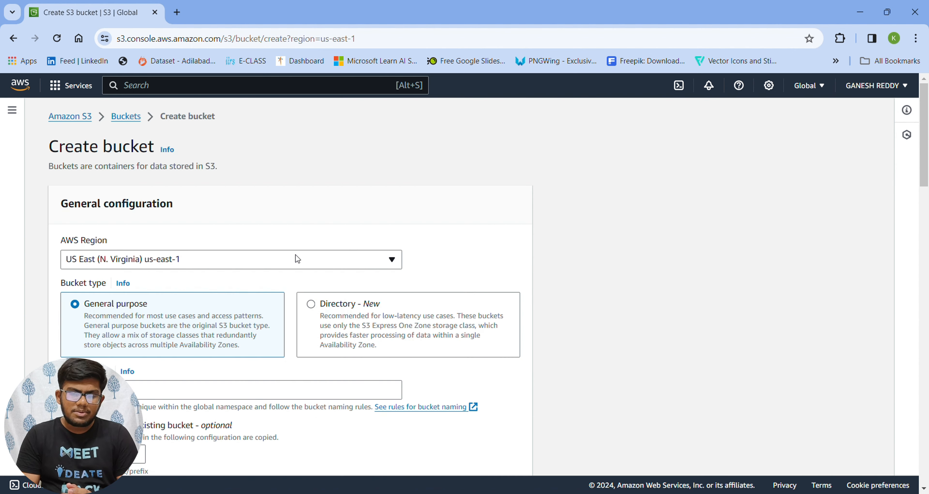
scroll(297, 259, "down", 1)
left_click(118, 328)
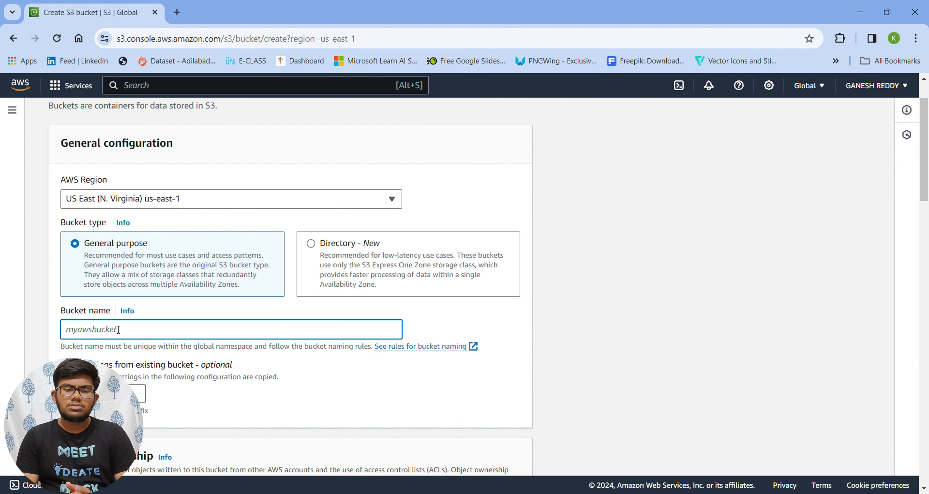
type("ama")
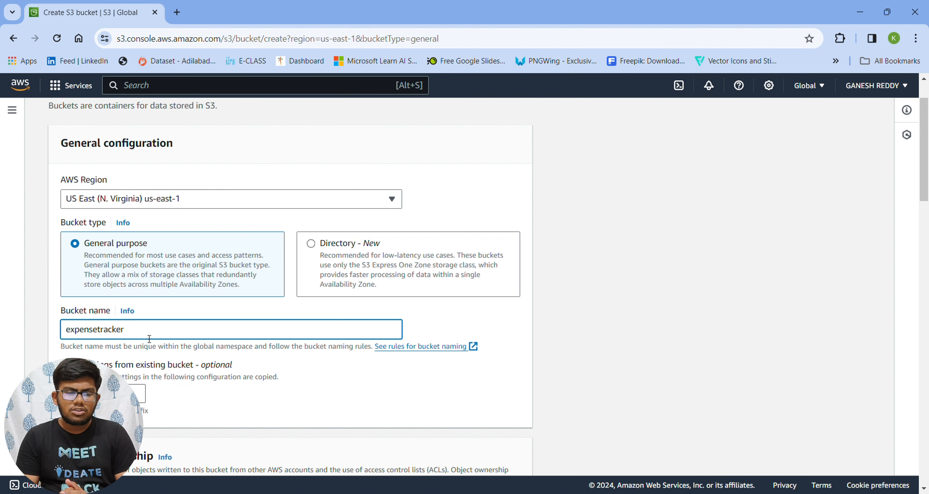
Examine the new bucket's object ownership, public access blocking and default encryption settings
scroll(144, 375, "down", 6)
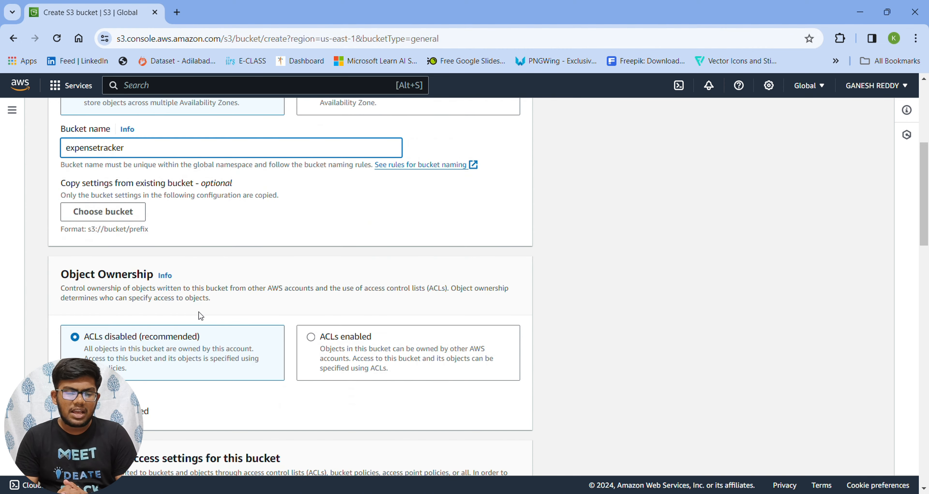
scroll(249, 311, "down", 8)
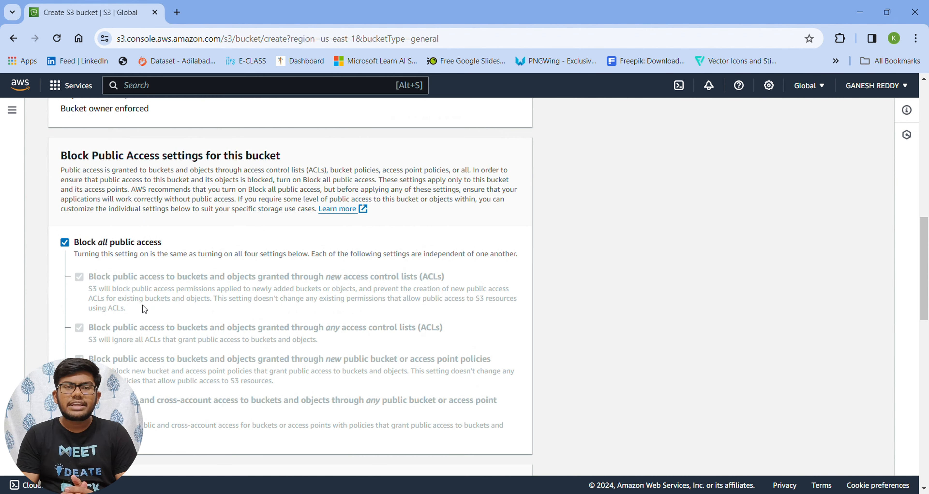
scroll(169, 296, "up", 6)
scroll(169, 297, "up", 8)
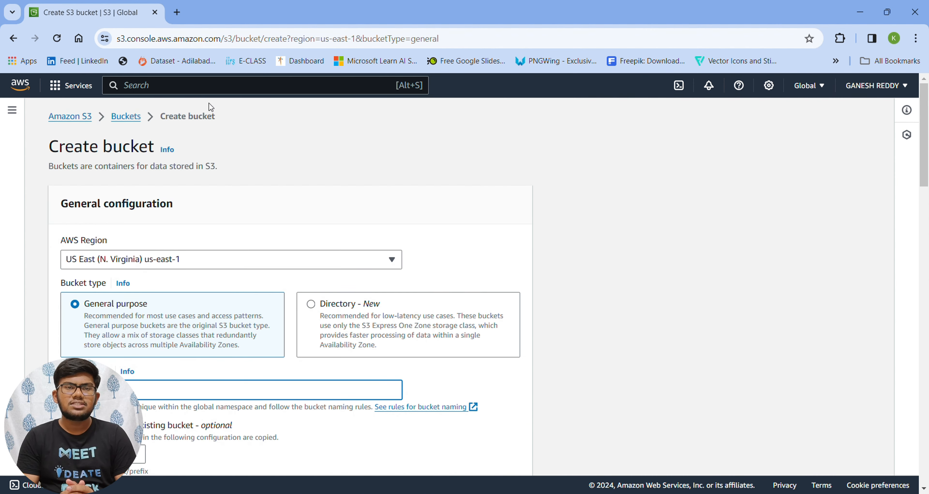
scroll(186, 249, "down", 10)
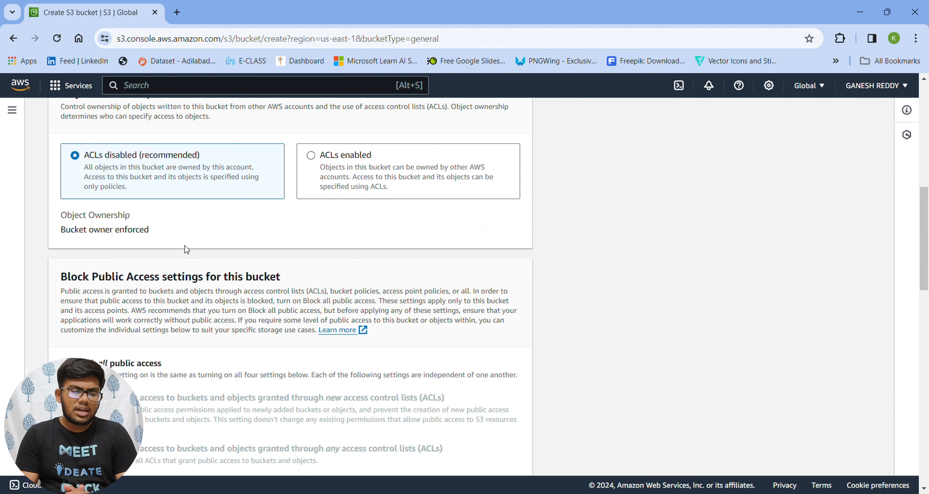
scroll(186, 249, "down", 2)
scroll(204, 271, "down", 5)
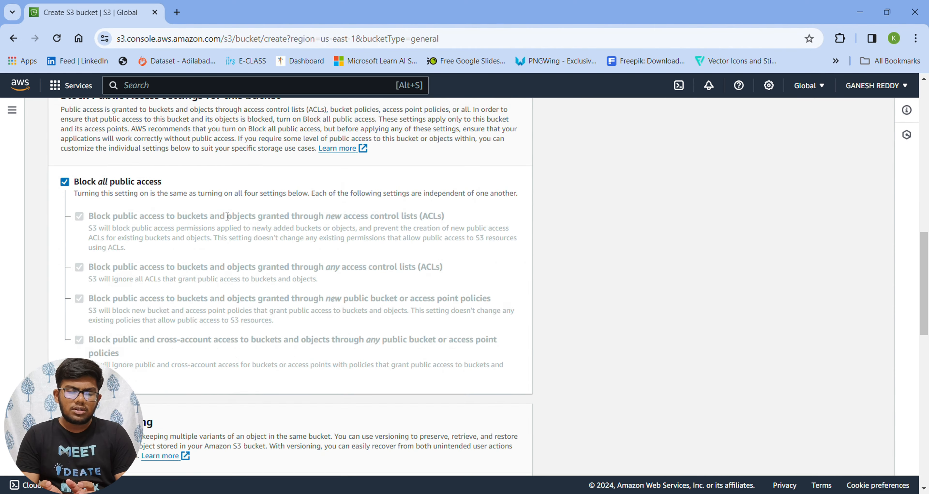
scroll(177, 311, "down", 10)
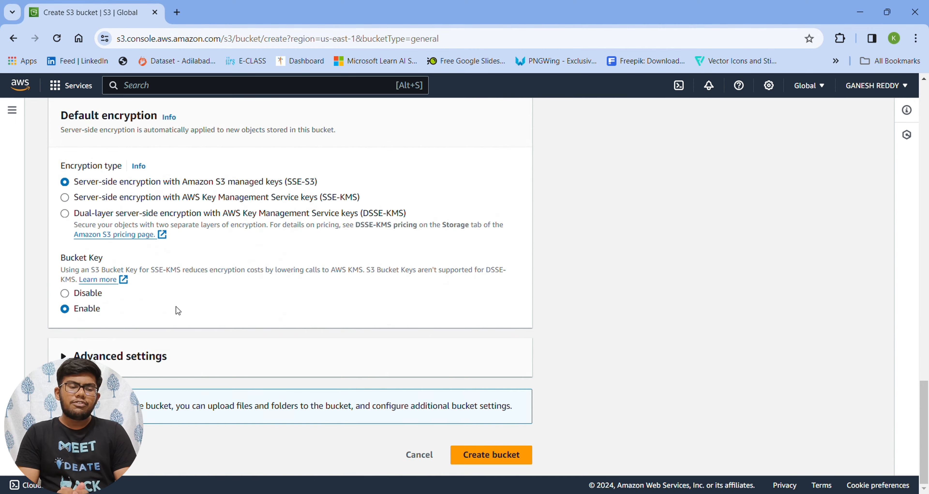
scroll(483, 455, "up", 1)
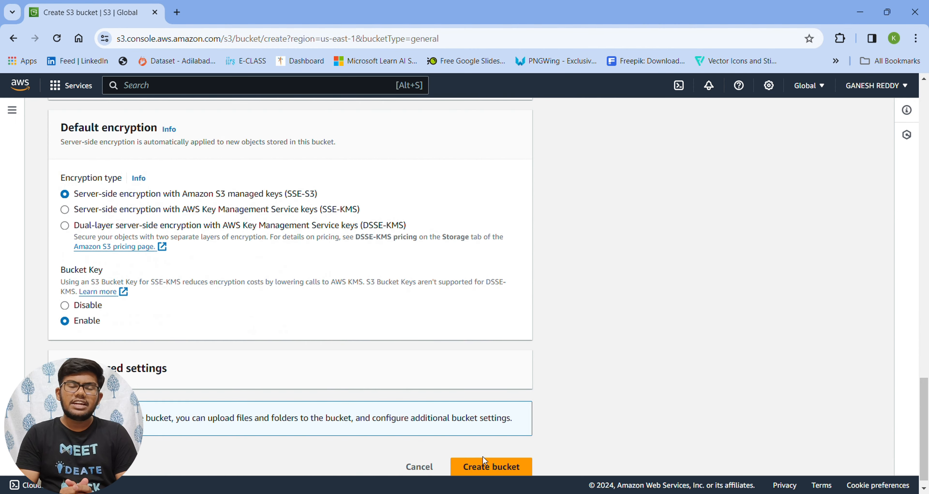
Create the bucket under the name expensetracker-amazon with the default settings and open it
left_click(492, 466)
left_click(224, 288)
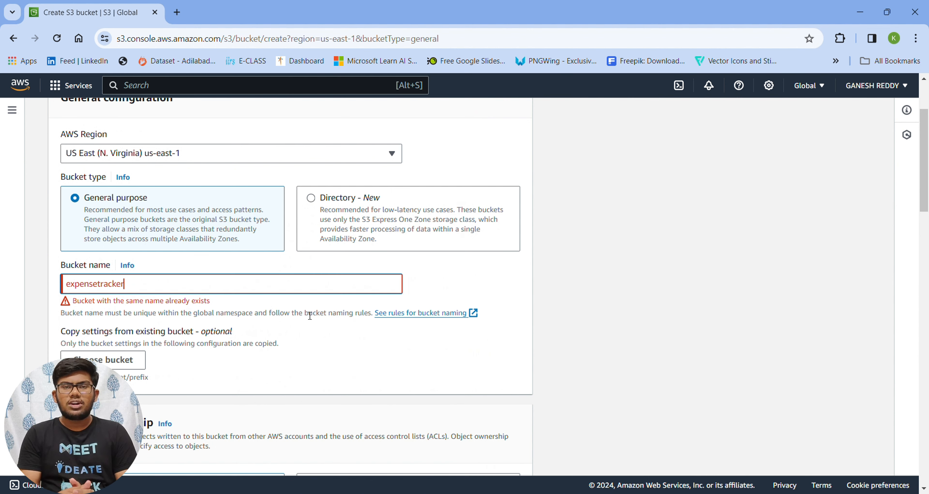
type("-amaz")
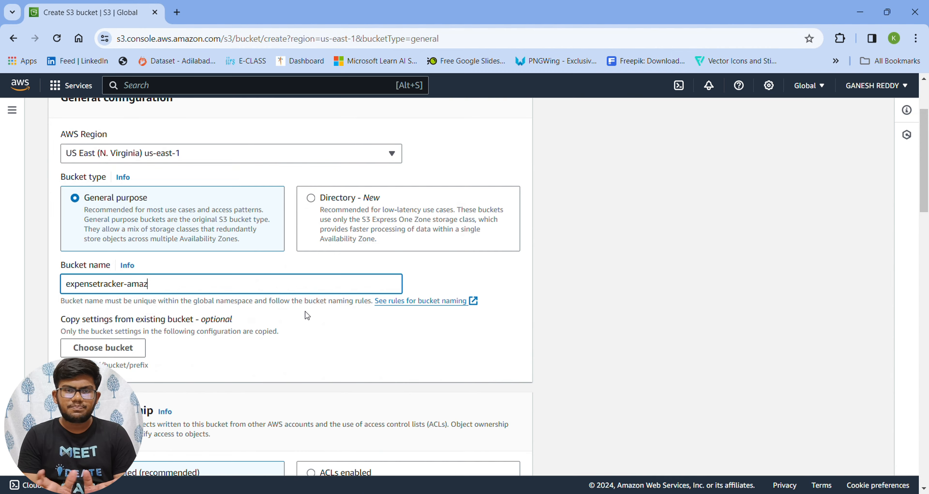
type("on")
scroll(306, 315, "down", 20)
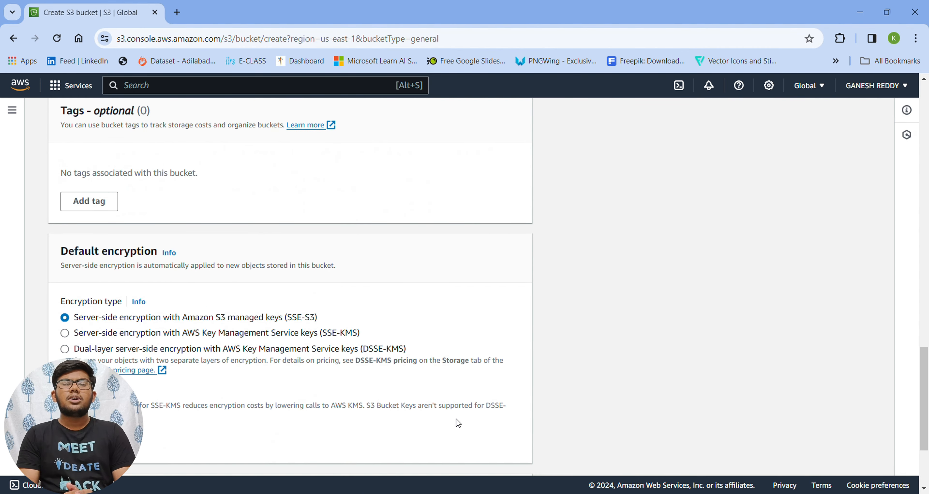
left_click(489, 462)
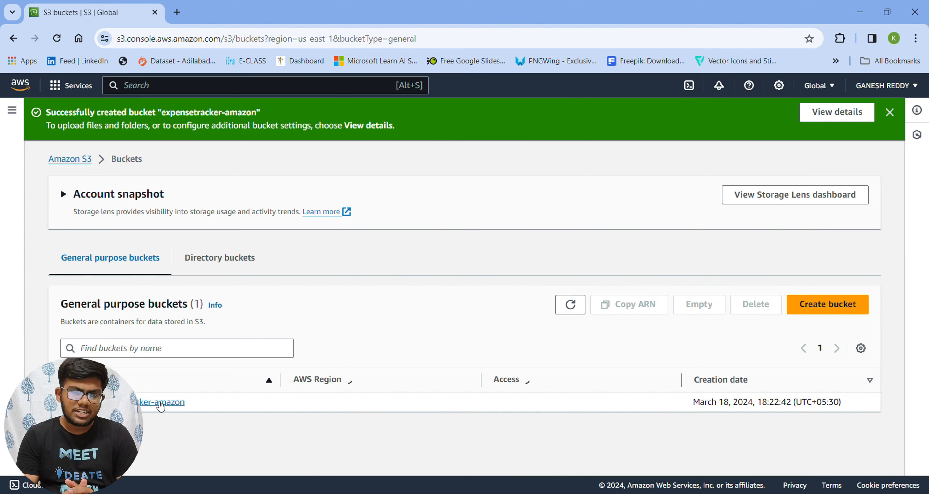
left_click(141, 407)
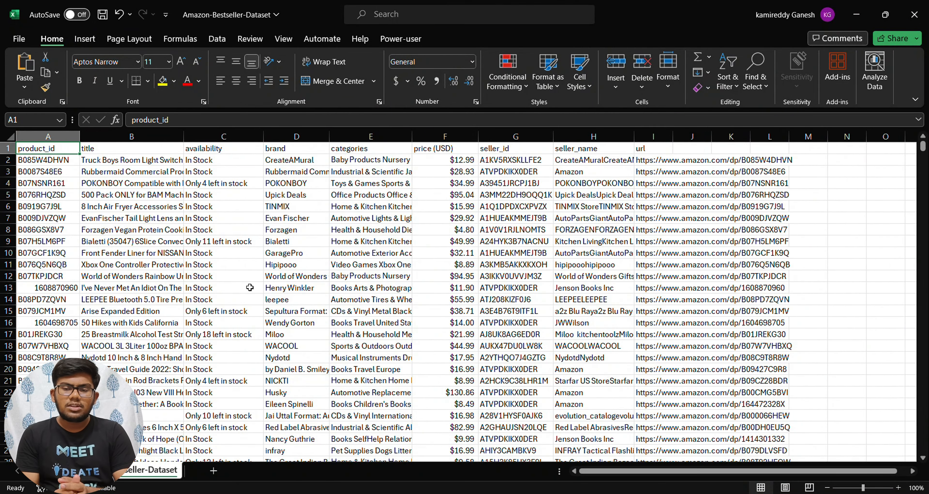
Switch to Excel and examine the column headers from title to url and the product rows of Amazon-Bestseller-Dataset
left_click(89, 149)
left_click(213, 149)
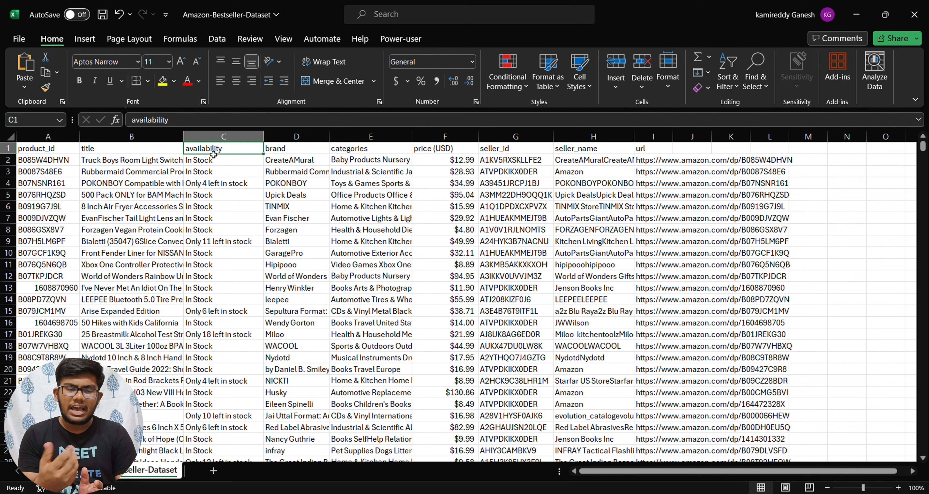
left_click(289, 148)
left_click(361, 148)
left_click(433, 148)
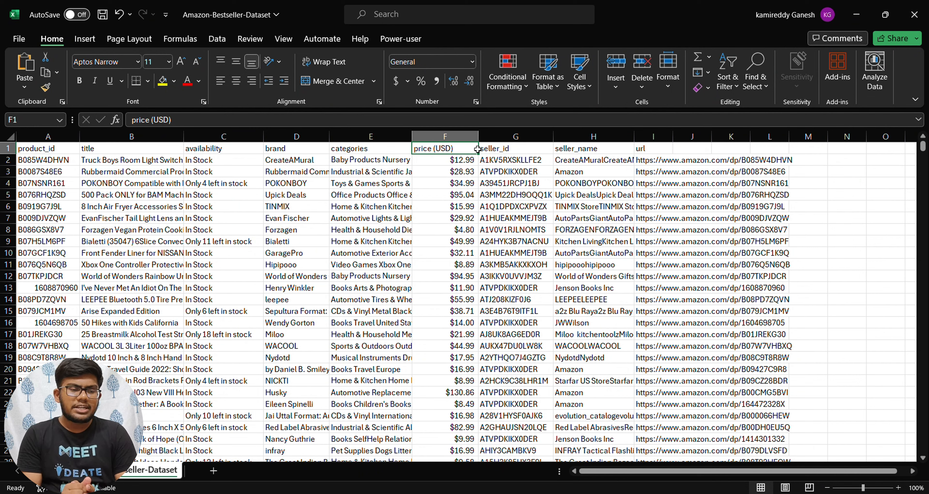
left_click(505, 148)
left_click(569, 151)
left_click(653, 149)
scroll(159, 245, "down", 11)
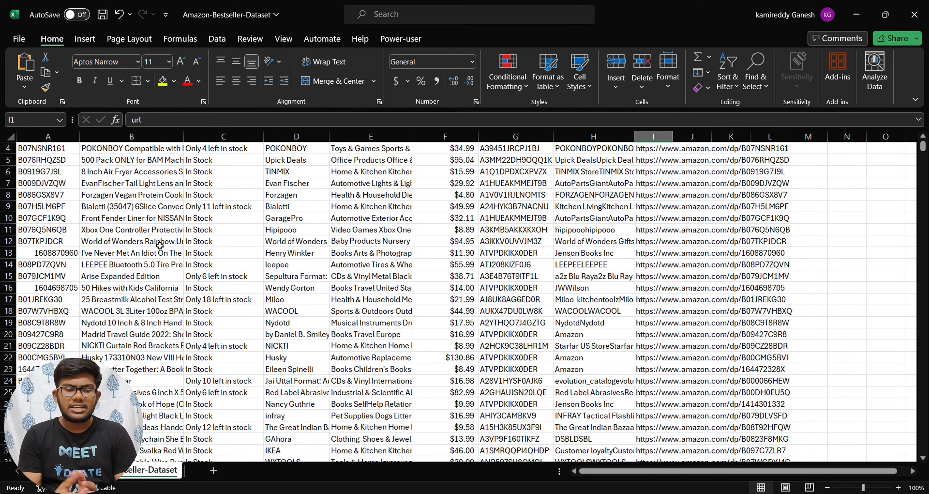
scroll(160, 245, "down", 20)
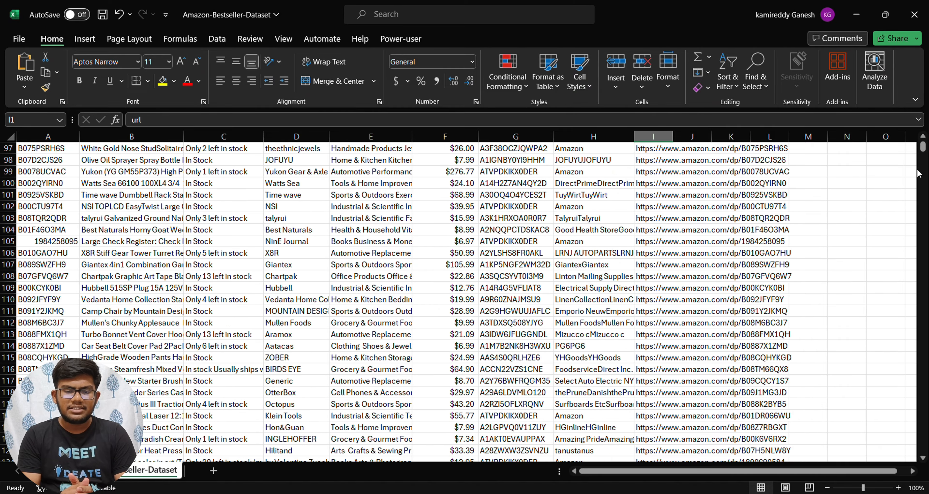
left_click_drag(922, 148, 922, 447)
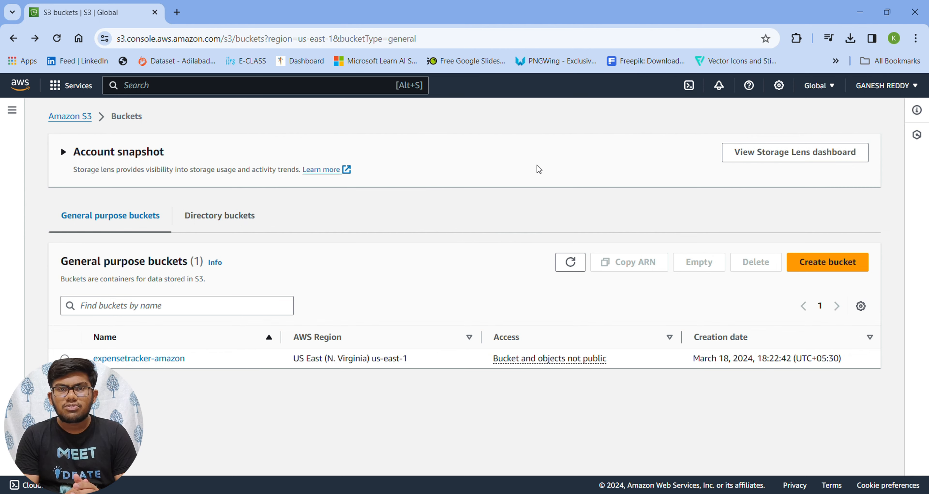
Return to the S3 console in Chrome and upload Family Income and Expenditure.csv to the expensetracker-amazon bucket
left_click(141, 358)
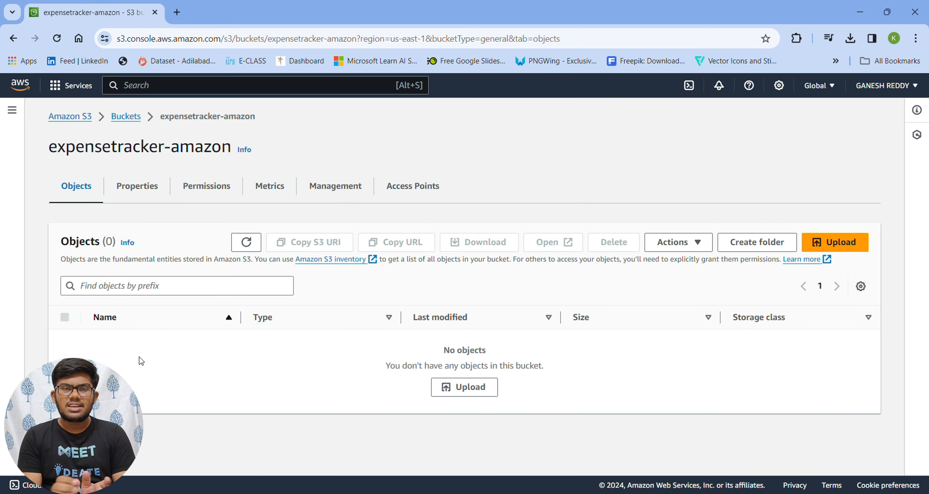
left_click(467, 393)
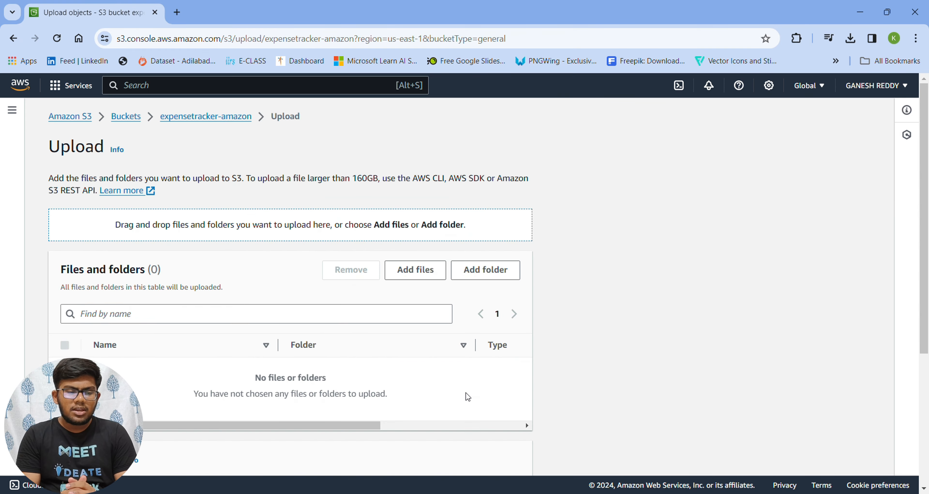
scroll(273, 317, "down", 3)
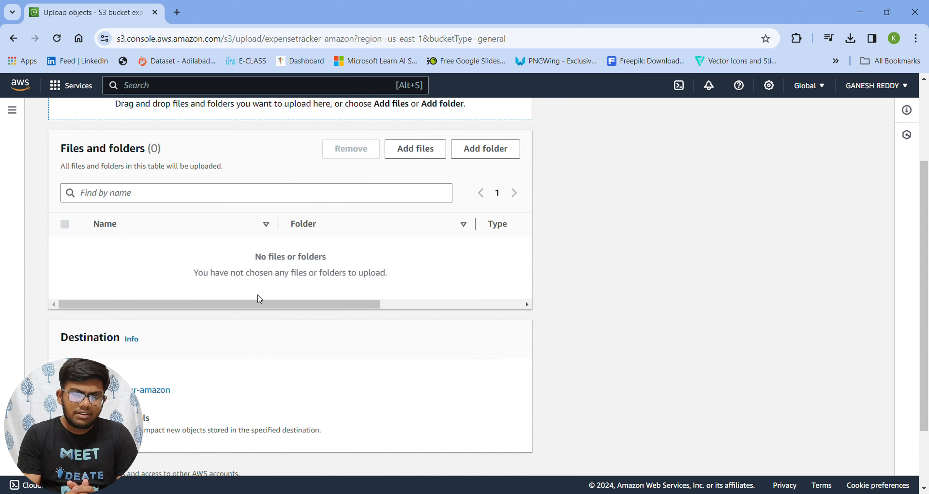
scroll(254, 281, "up", 2)
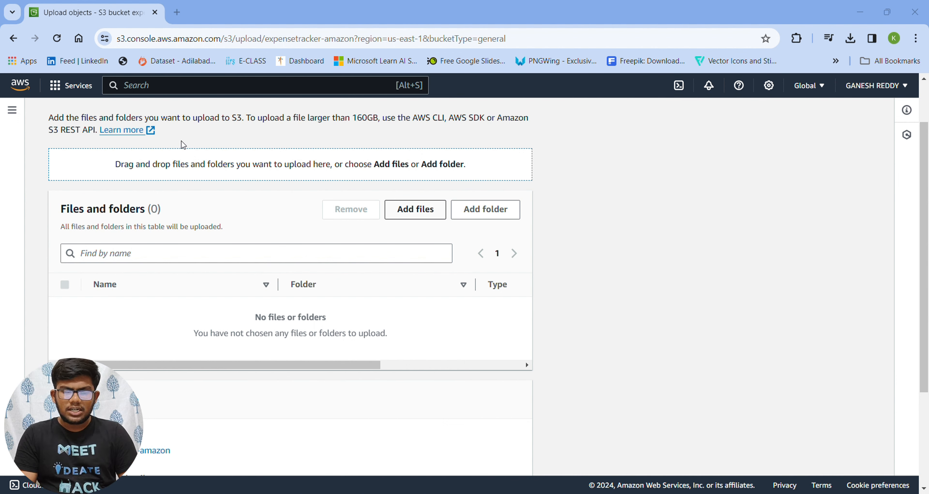
left_click(370, 300)
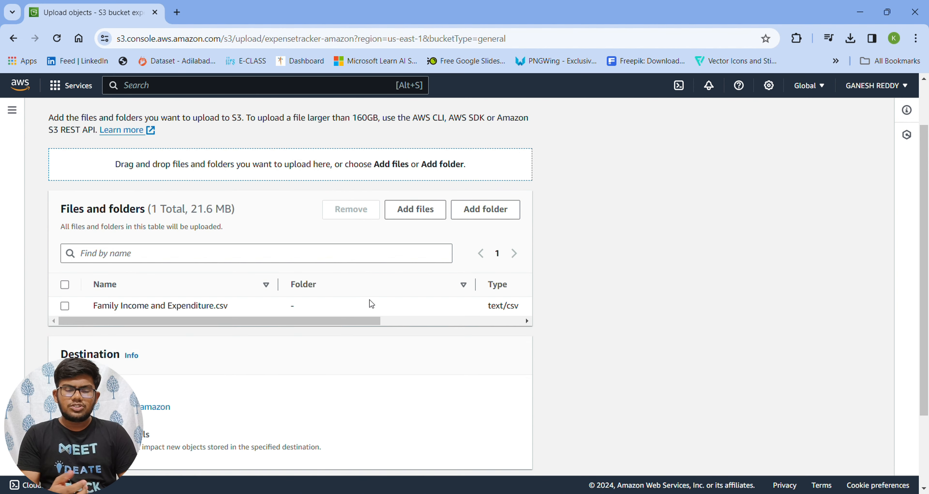
left_click(65, 306)
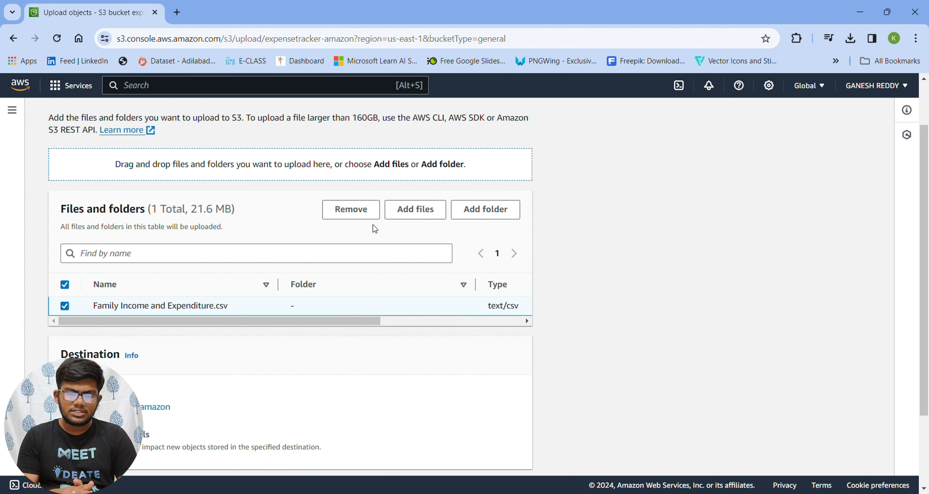
scroll(377, 234, "down", 3)
left_click(501, 452)
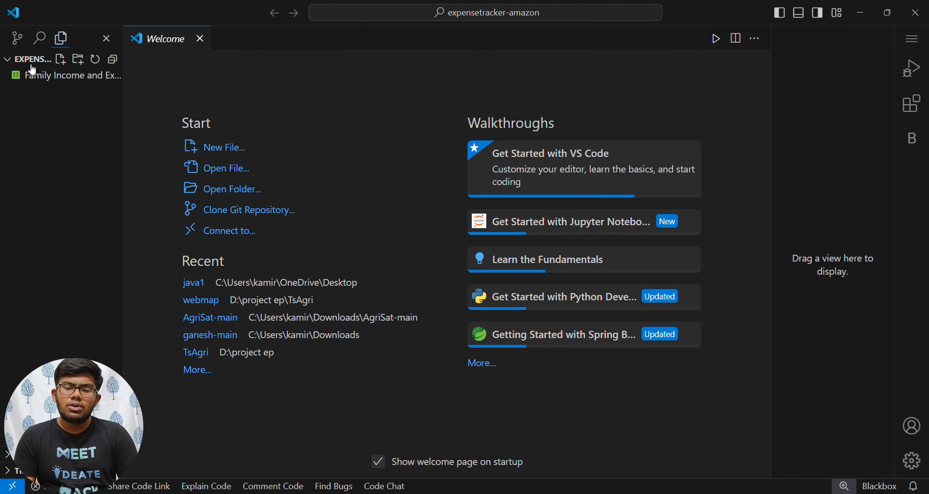
In VS Code, create manifest.json in the expensetracker-amazon folder with an S3 URI for Amazon-Bestseller-Dataset.csv and global CSV upload settings
left_click(61, 59)
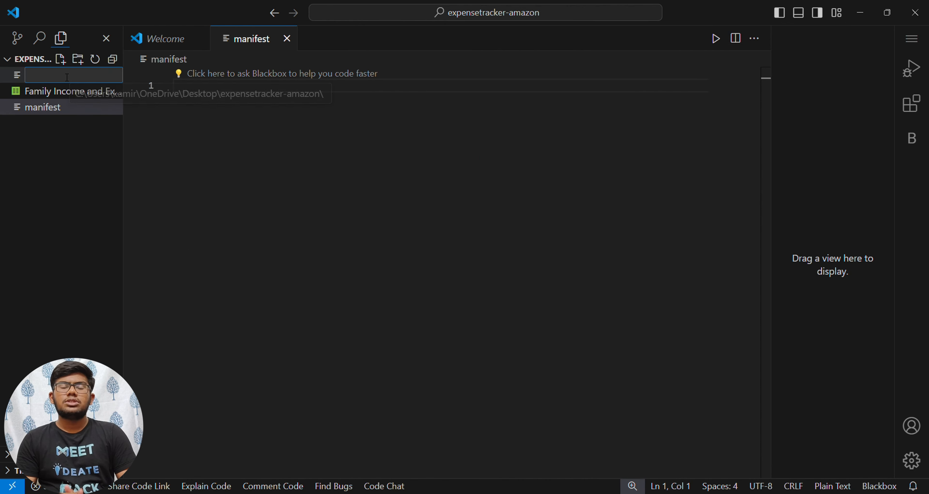
type("manifes")
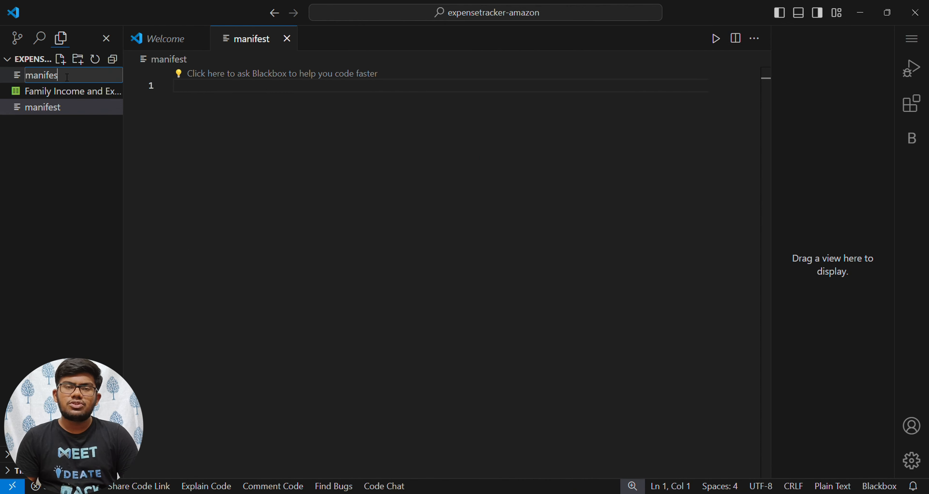
type("t.json")
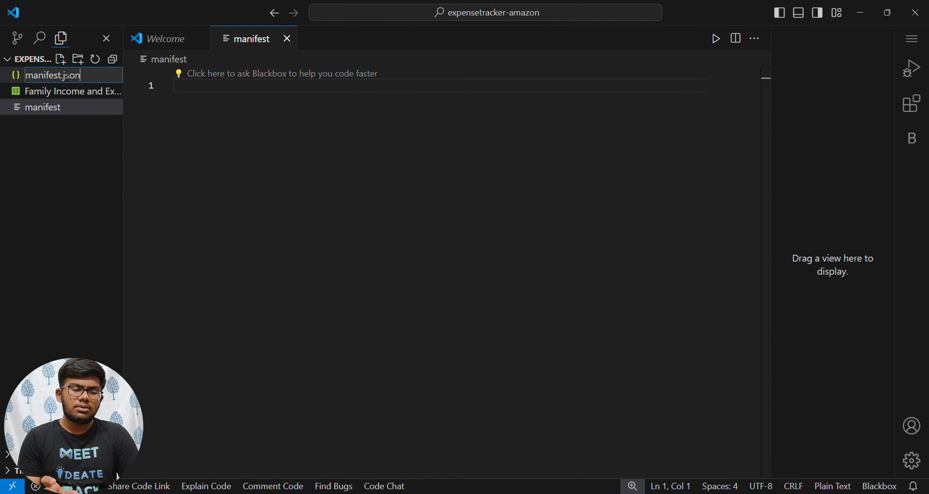
key("Return")
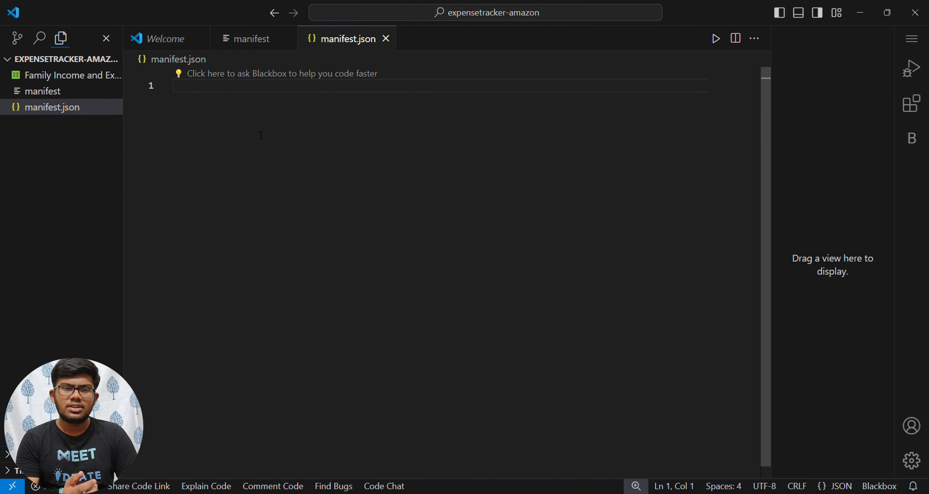
type("{     \"fileLocations\": [         {             \"URIs\": [                 \"s3://BUCKET-NAME/Amazon-Bestseller-Dataset.csv\"             ]         }     ],     \"globalUploadSettings\": {         \"format\": \"CSV\",         \"delimiter\": \",\",         \"textqualifier\": \"\\\"\",         \"containsHeader\": \"true\"     } }")
left_click(274, 154)
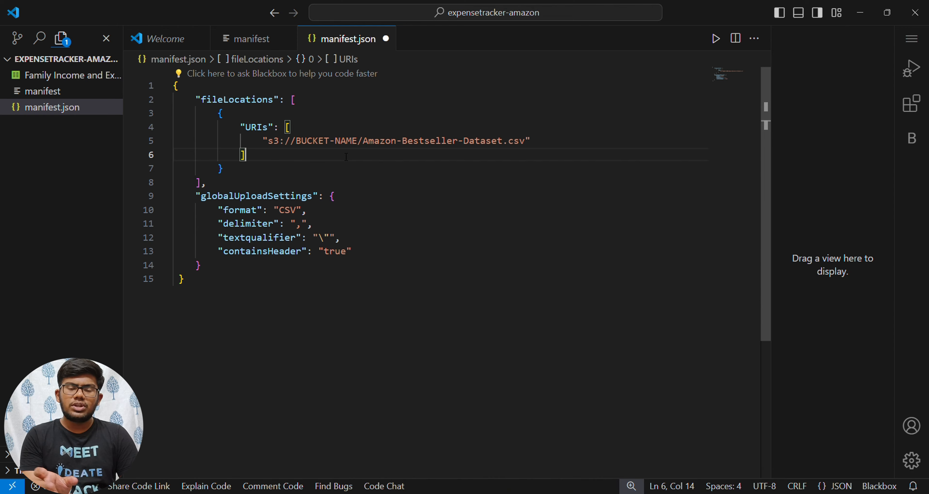
Replace the BUCKET-NAME placeholder in the manifest's S3 URI with expensetracker-amazon and save the file
left_click(359, 142)
left_click_drag(361, 145, 302, 148)
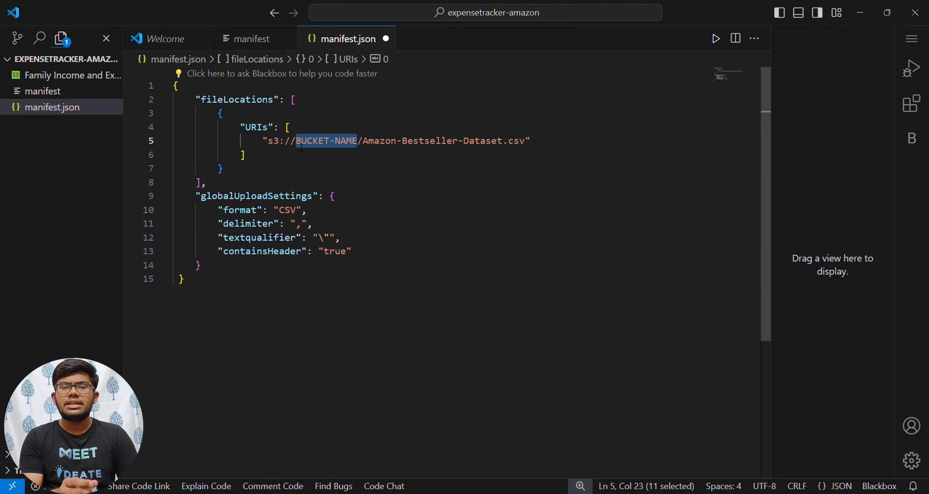
key("BackSpace")
key("Left")
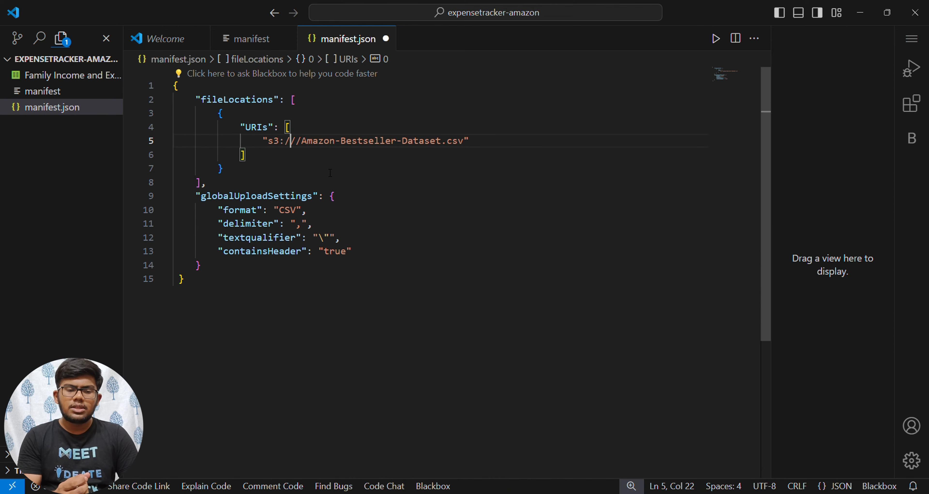
type("expensetracker-amazon")
key("ctrl+s")
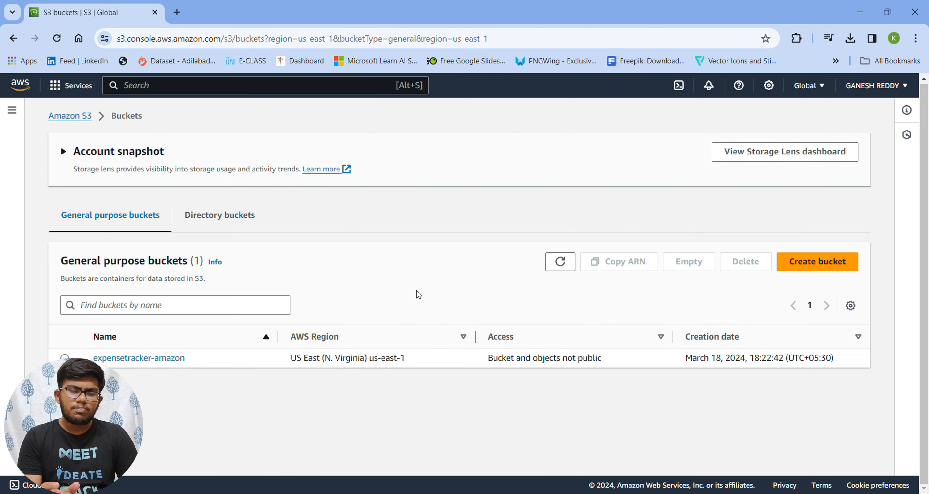
In the S3 console in Chrome, open the expensetracker-amazon bucket and upload manifest.json to it
left_click(180, 363)
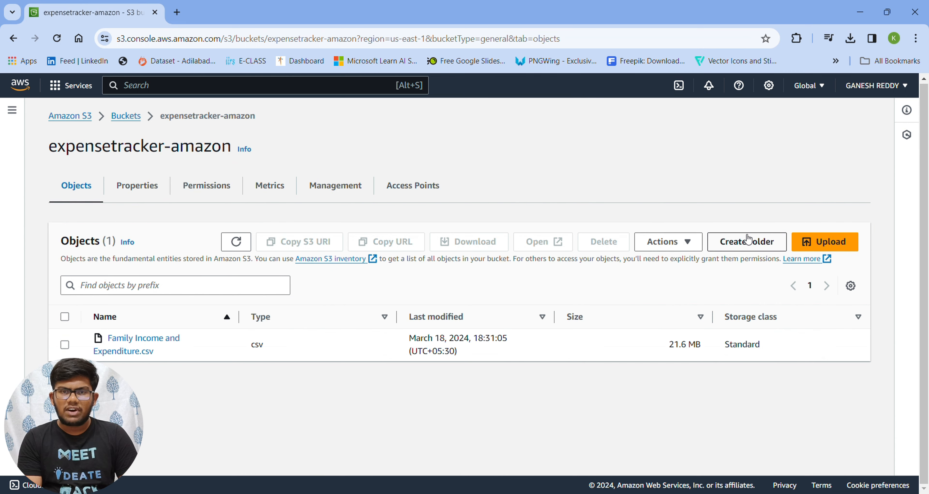
left_click(849, 241)
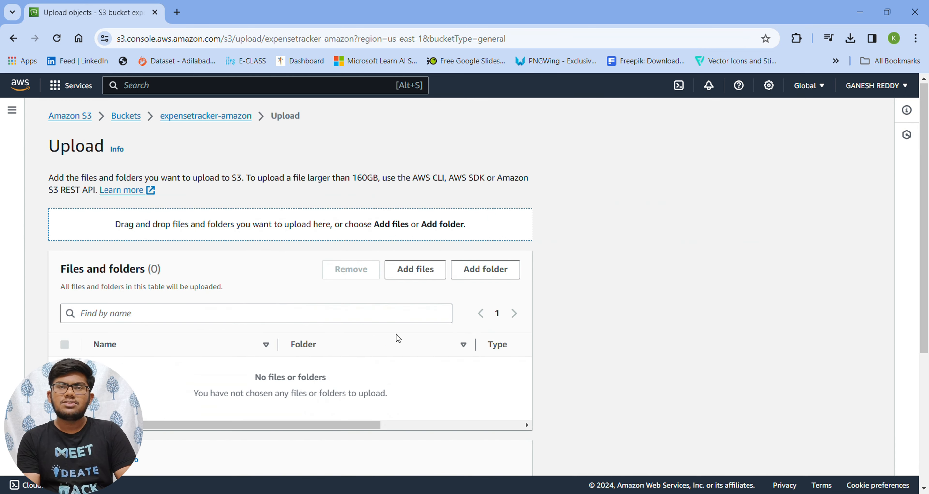
left_click(427, 274)
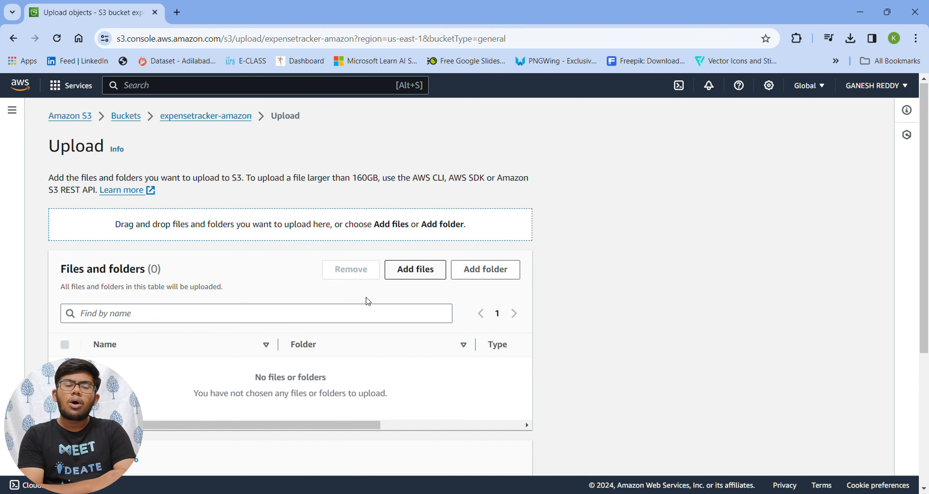
scroll(131, 371, "down", 3)
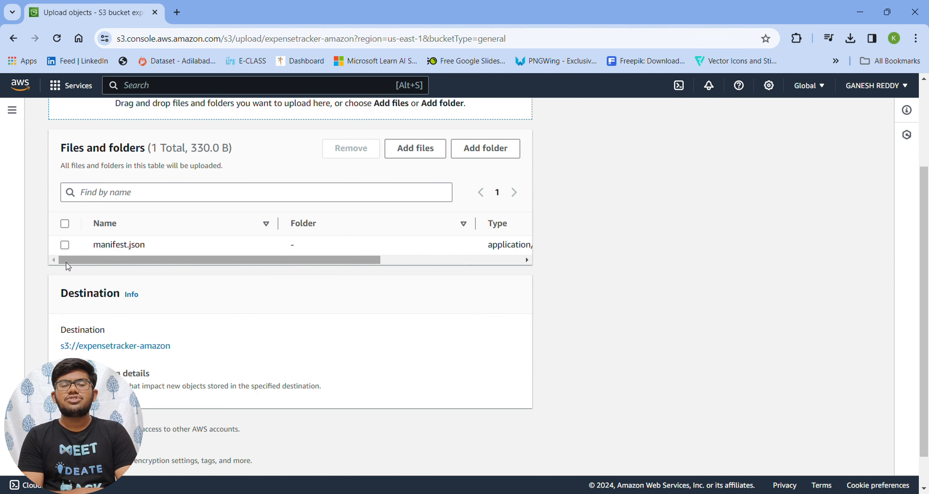
left_click(64, 244)
scroll(155, 228, "down", 1)
left_click(502, 454)
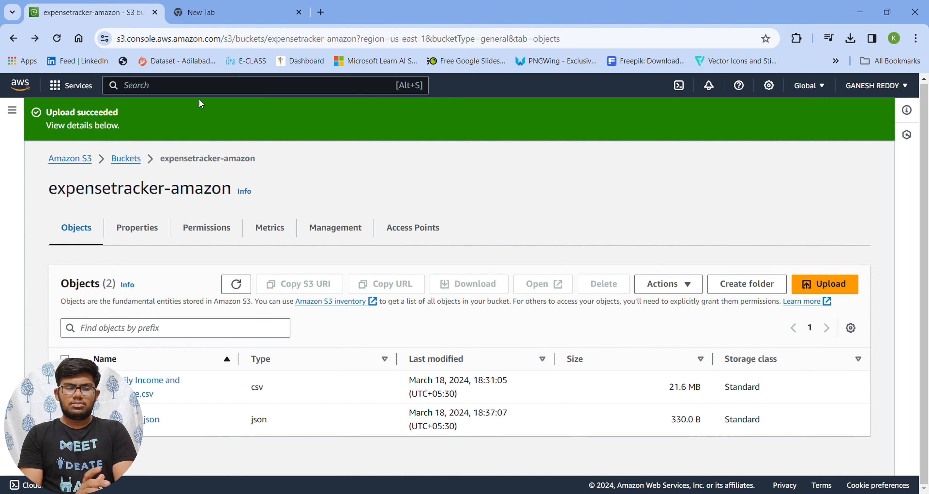
Search the AWS services for quick and open QuickSight
left_click(200, 100)
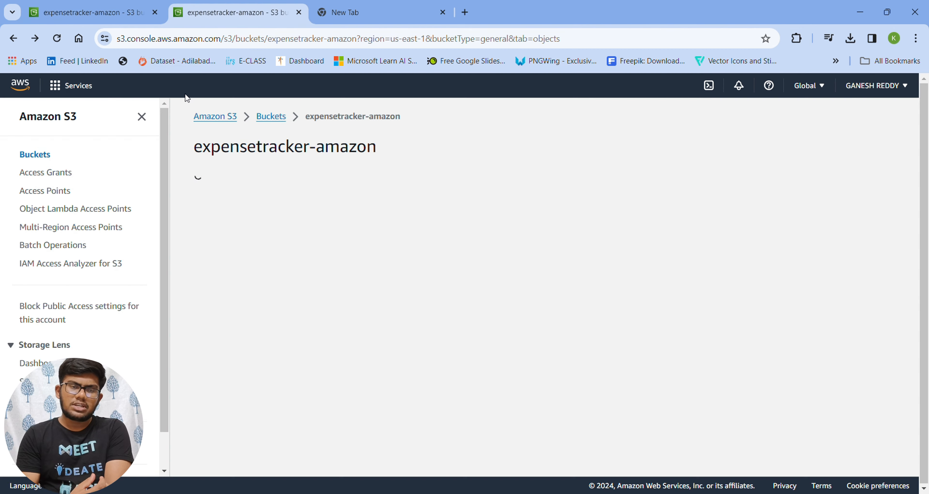
left_click(145, 90)
type("q")
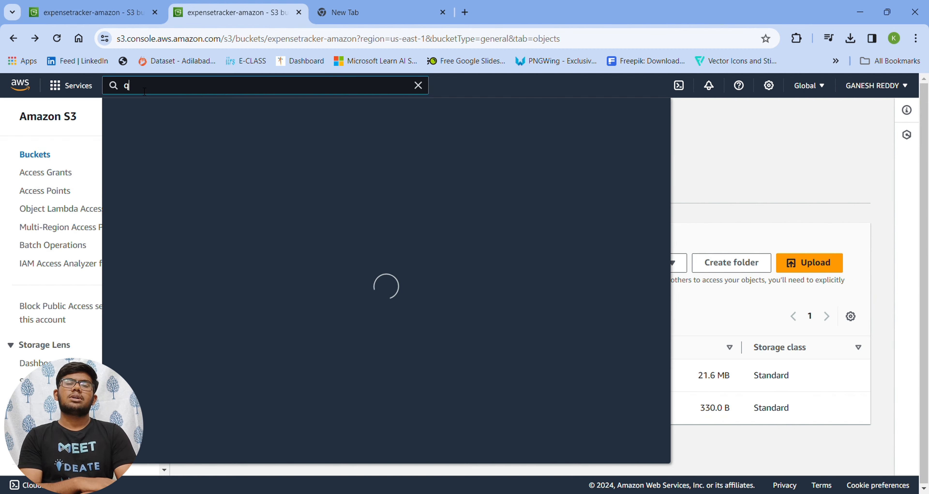
type("uick")
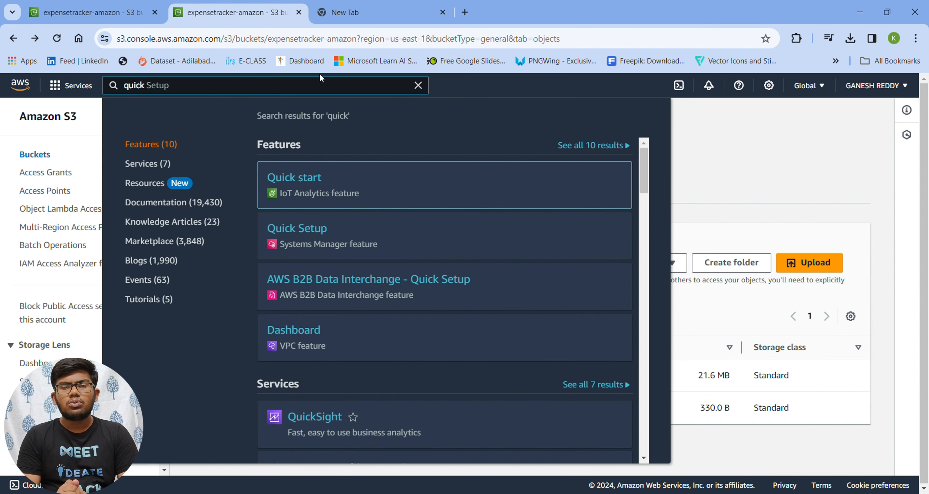
left_click(315, 416)
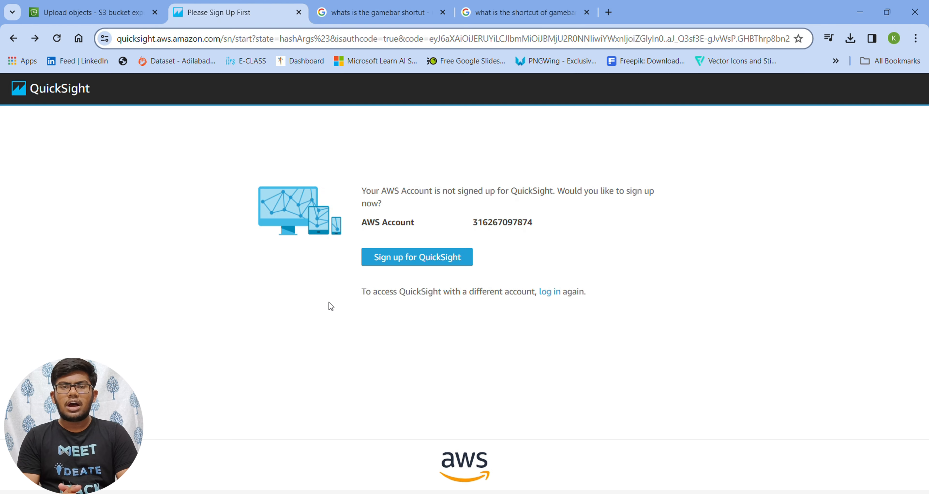
Start the QuickSight Enterprise sign-up and decline the multi-page reports add-on
left_click(427, 257)
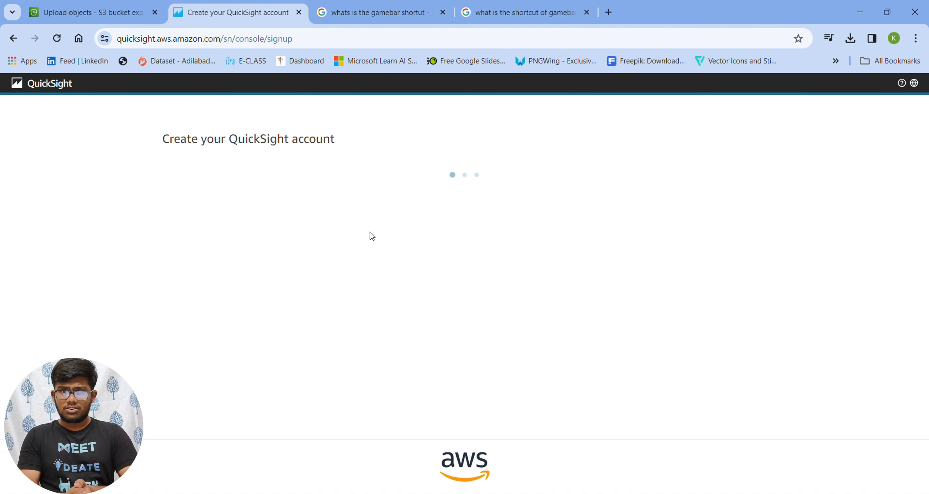
scroll(415, 276, "down", 5)
scroll(421, 277, "down", 4)
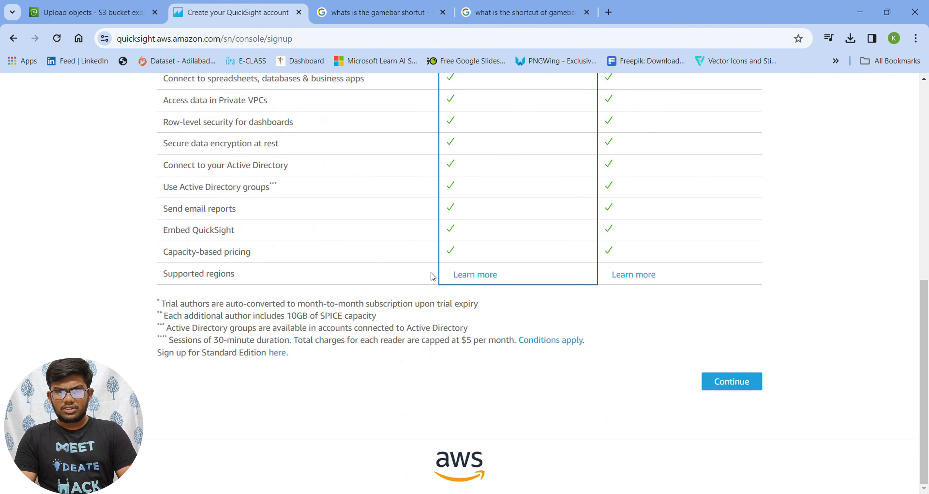
left_click(730, 382)
scroll(496, 309, "up", 5)
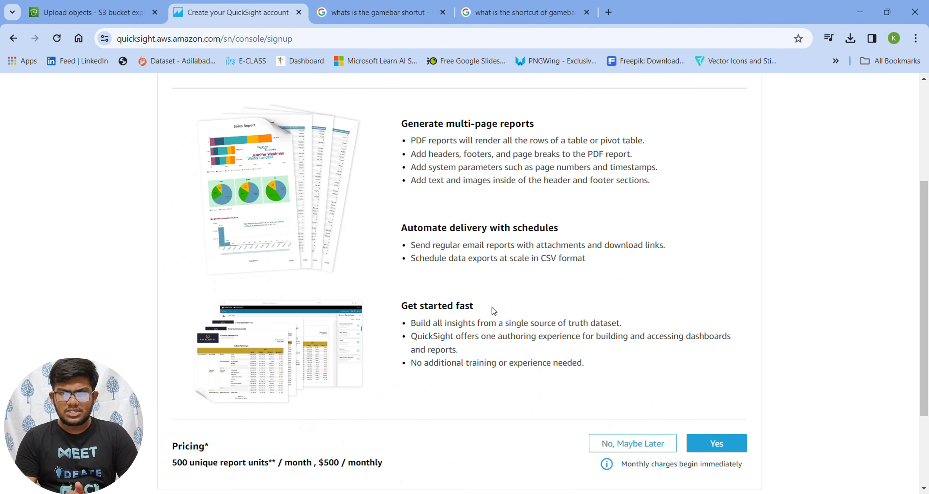
scroll(562, 245, "down", 6)
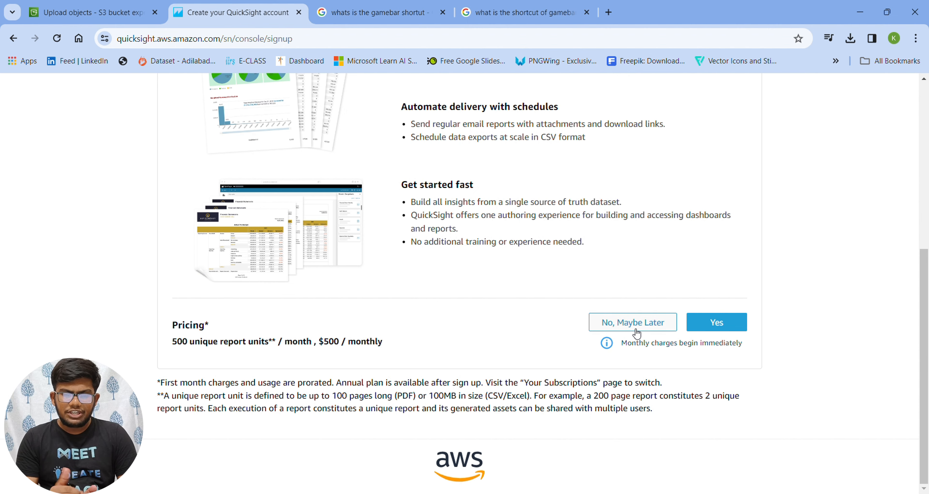
left_click(635, 322)
Fill in the QuickSight account name and notification email, keeping IAM federated identities & QuickSight-managed users and the US East (N. Virginia) region
scroll(388, 287, "up", 5)
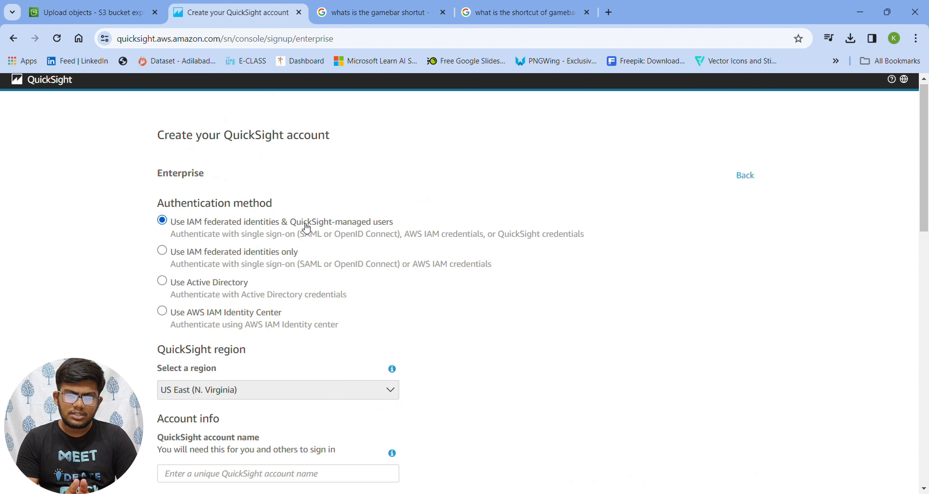
scroll(309, 231, "down", 3)
left_click(263, 354)
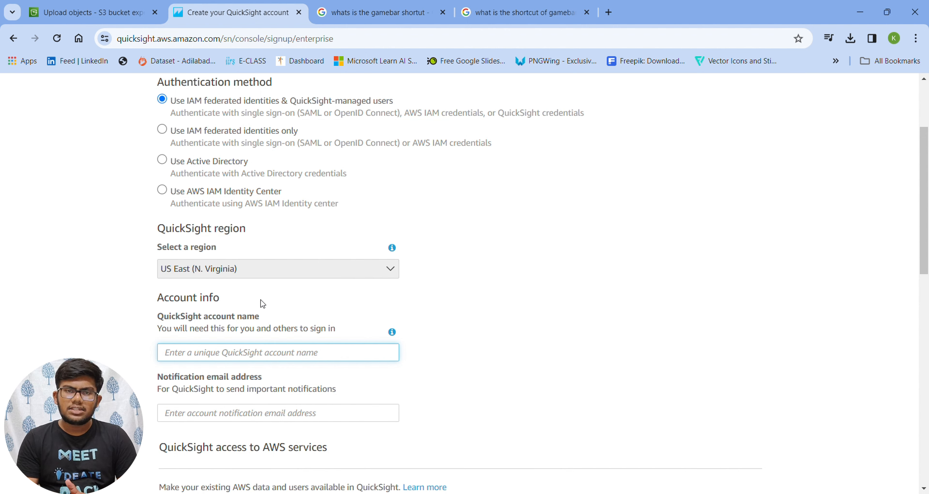
scroll(290, 305, "down", 2)
left_click(269, 352)
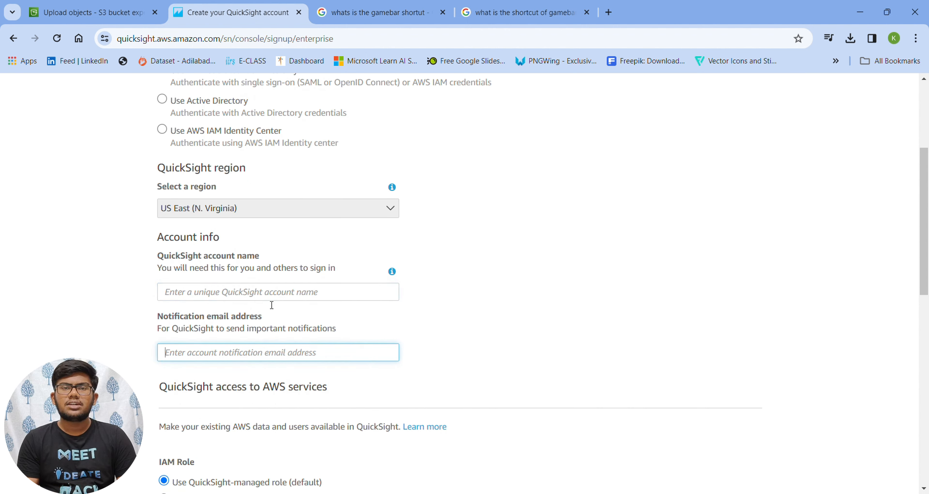
left_click(273, 292)
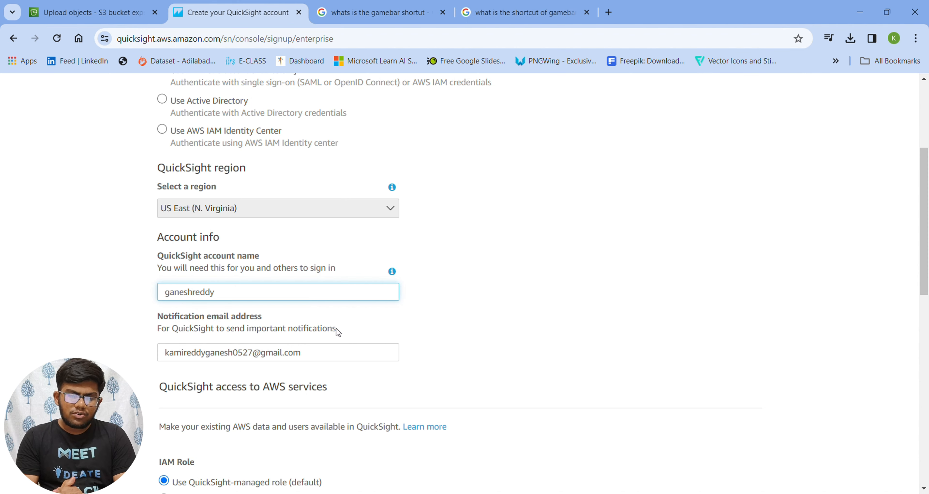
Grant QuickSight access to the S3 bucket expensetracker-awsquicksight and finish creating the account
scroll(229, 283, "down", 6)
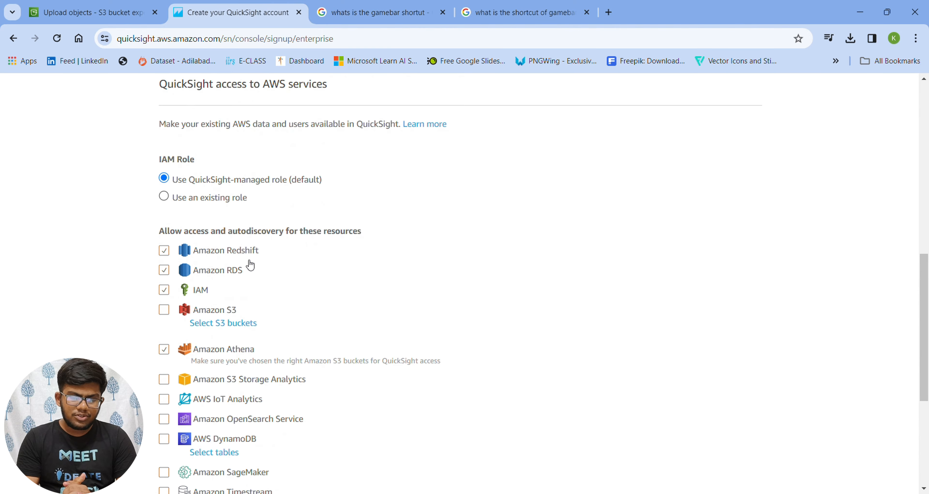
left_click(224, 322)
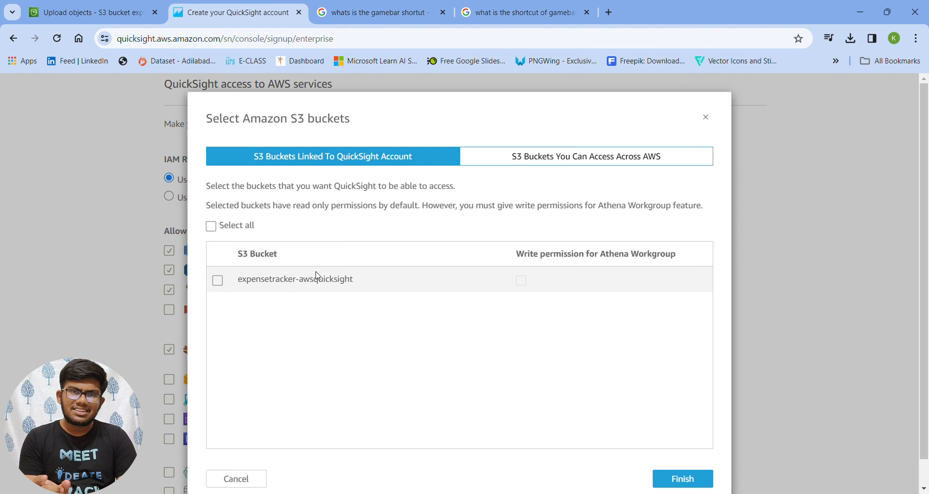
left_click(676, 481)
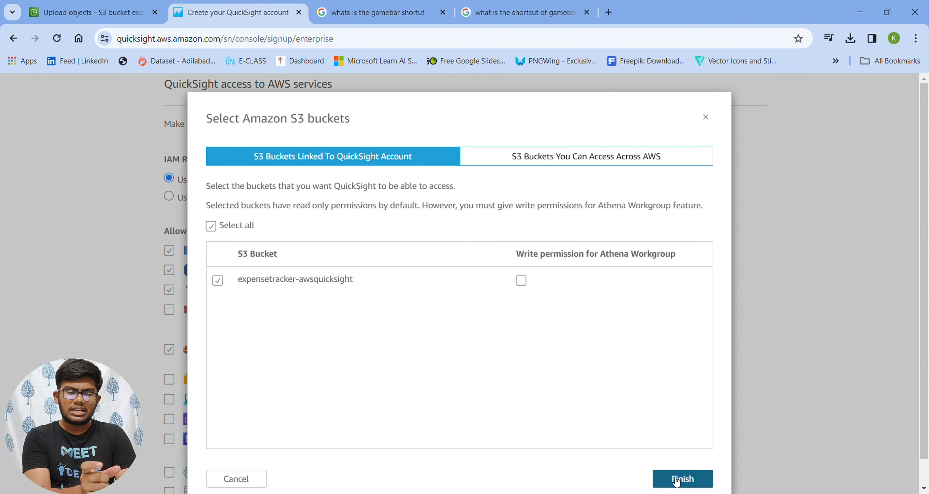
scroll(365, 253, "down", 5)
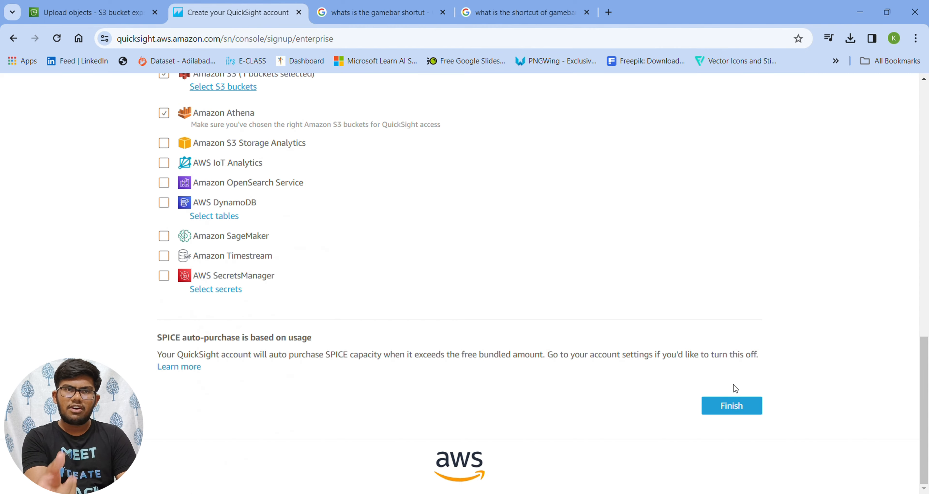
left_click(736, 407)
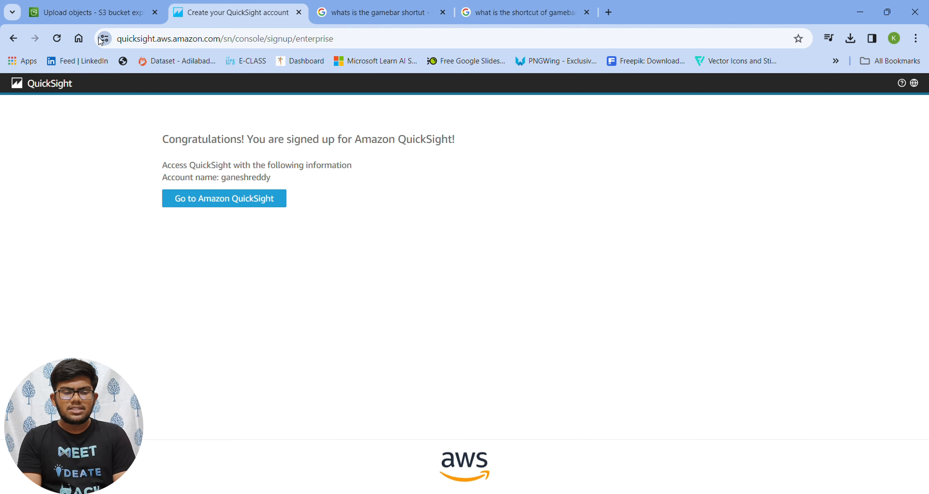
Go to Amazon QuickSight, complete the welcome introduction and open the Dashboards page
left_click(232, 205)
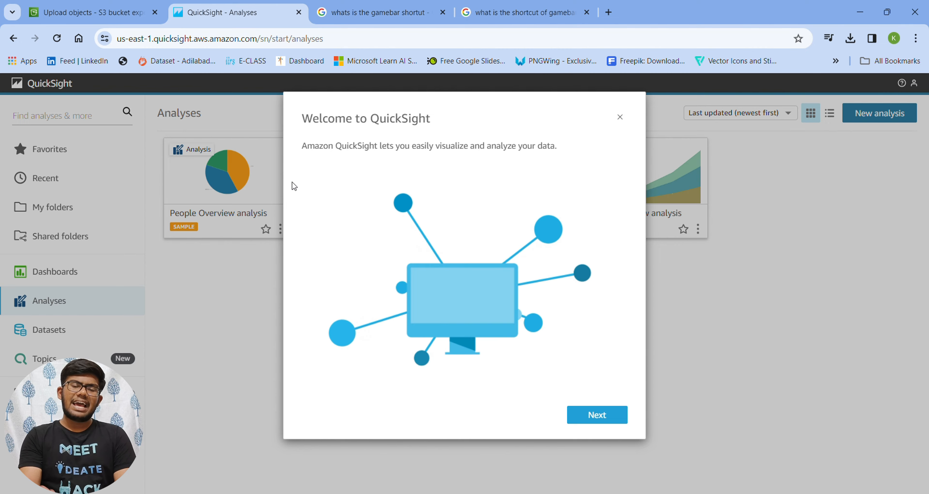
left_click(606, 419)
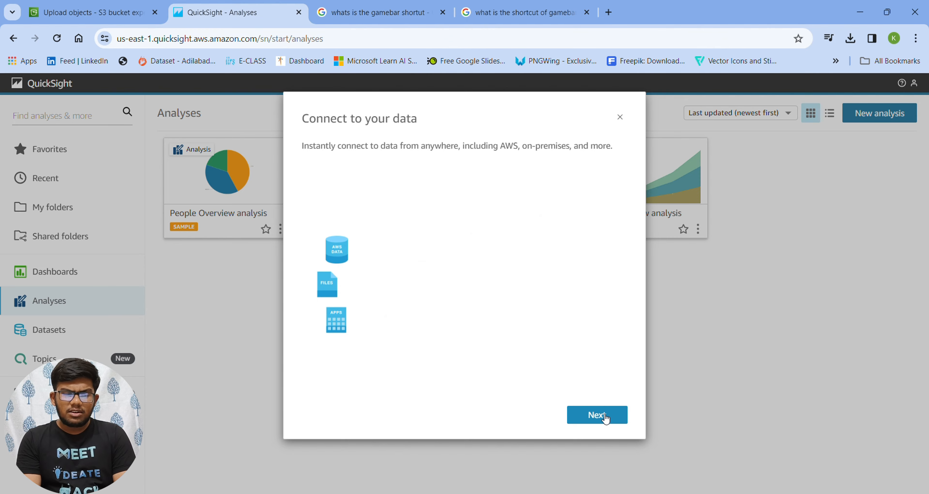
left_click(606, 418)
left_click(605, 418)
left_click(605, 418)
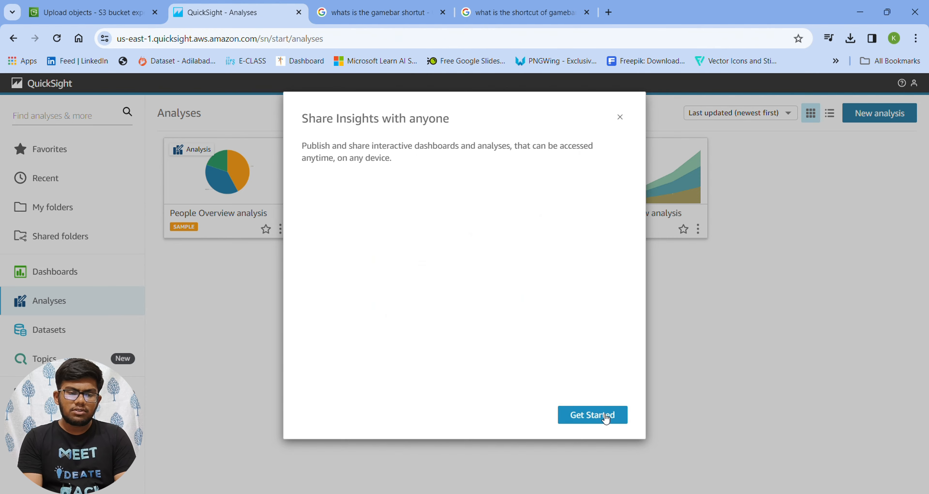
left_click(606, 418)
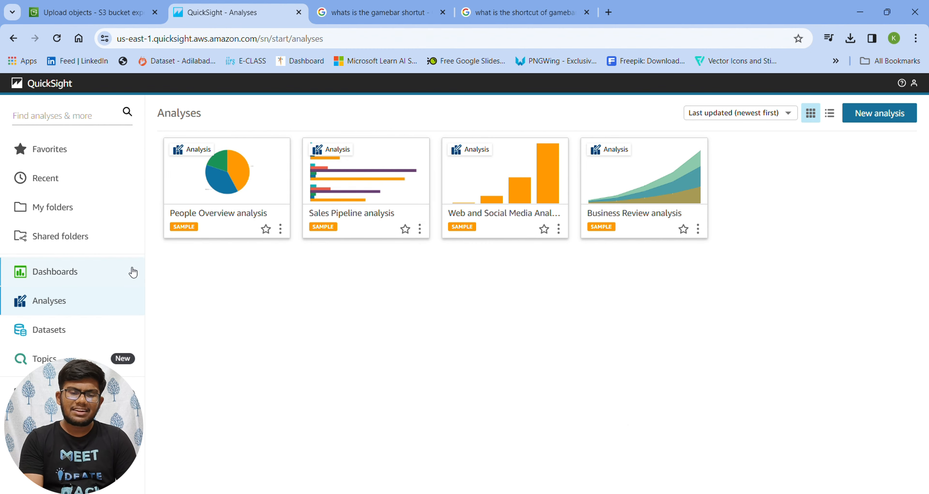
left_click(87, 277)
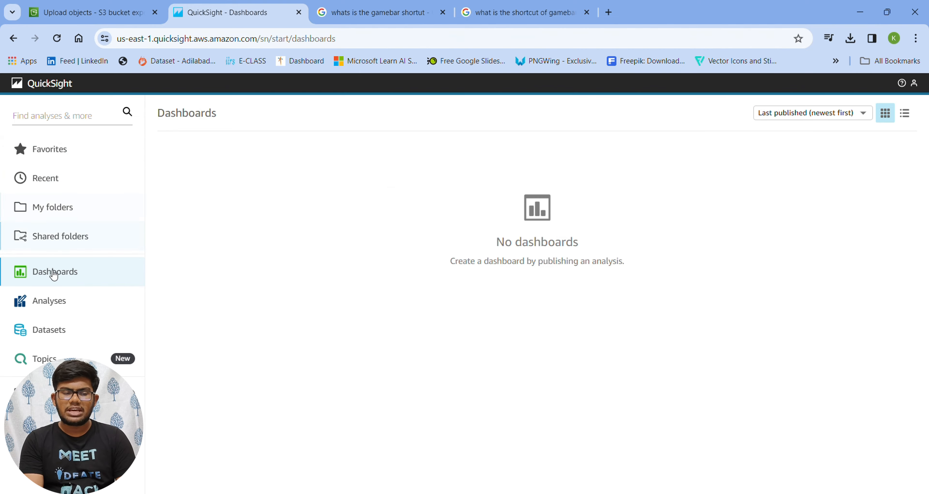
Open the sample Web and Social Media Analytics analysis and dismiss its introductory tips
left_click(55, 303)
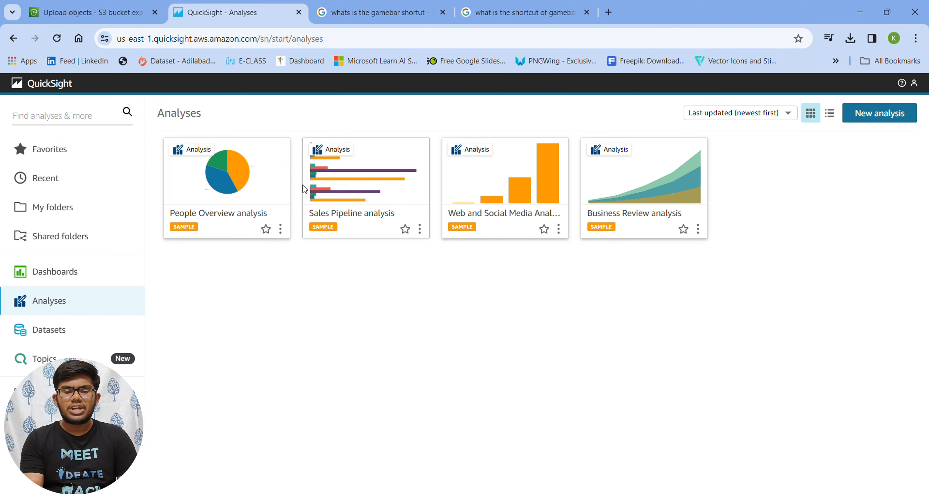
left_click(493, 201)
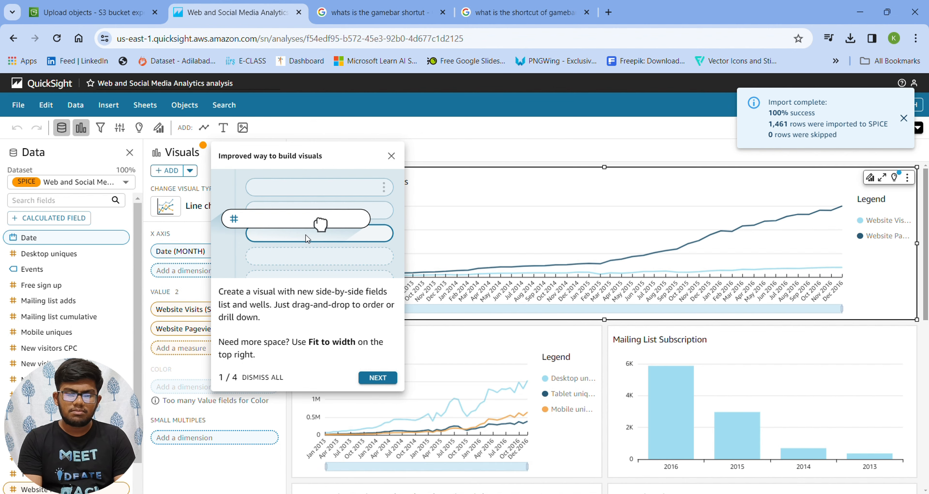
left_click(356, 377)
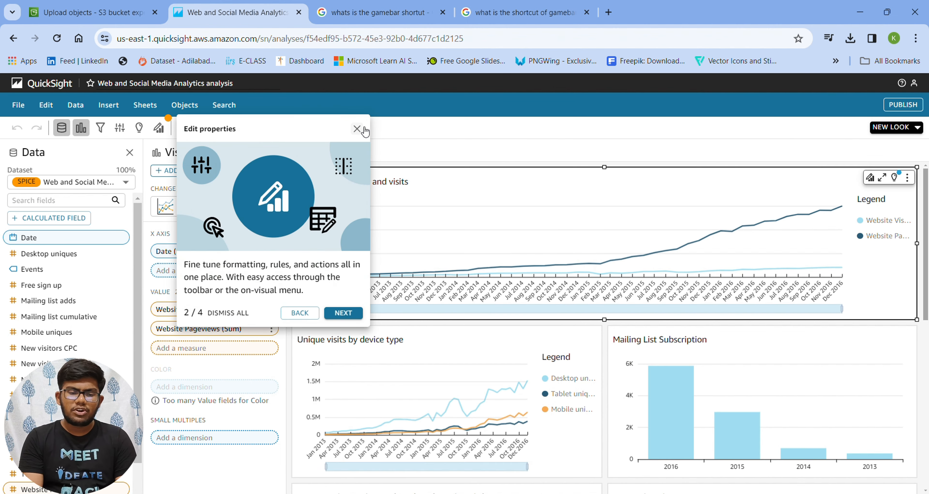
left_click(356, 129)
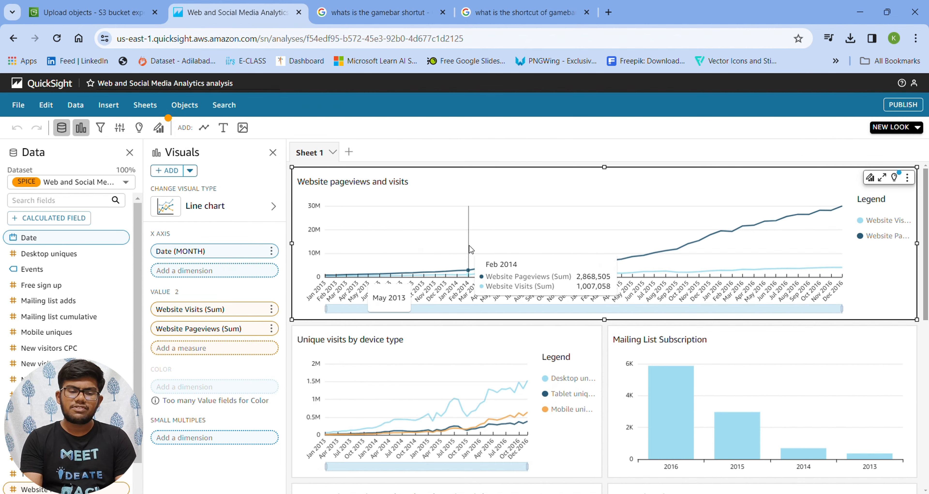
Change the Website pageviews and visits visual to a pie chart and resize it narrower and taller
key("ctrl+plus")
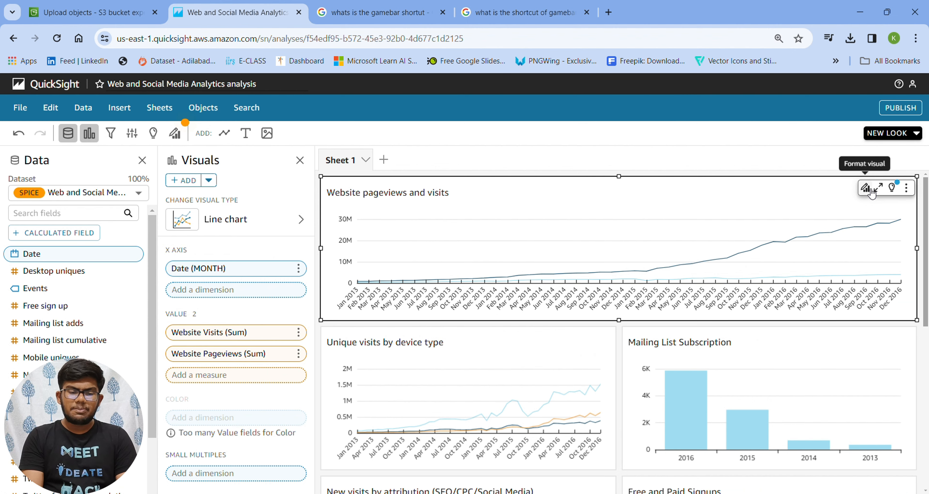
scroll(610, 352, "down", 5)
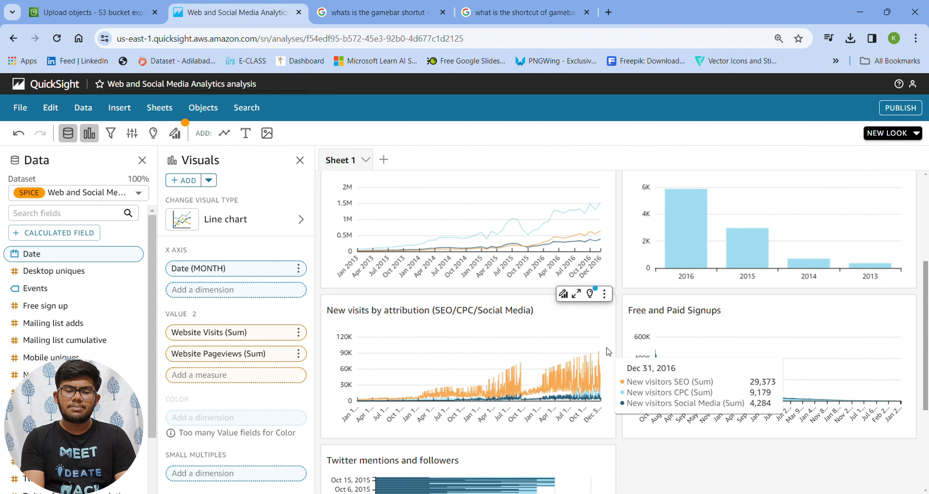
scroll(595, 347, "up", 2)
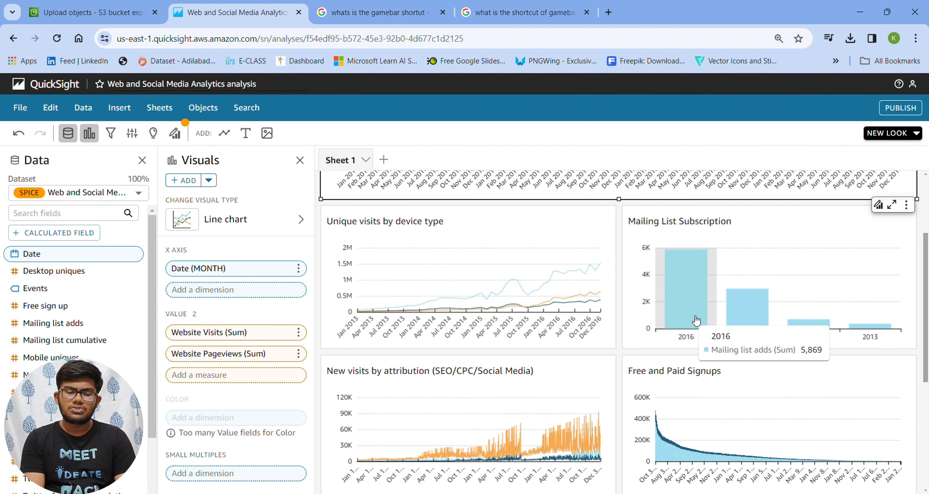
scroll(698, 390, "down", 3)
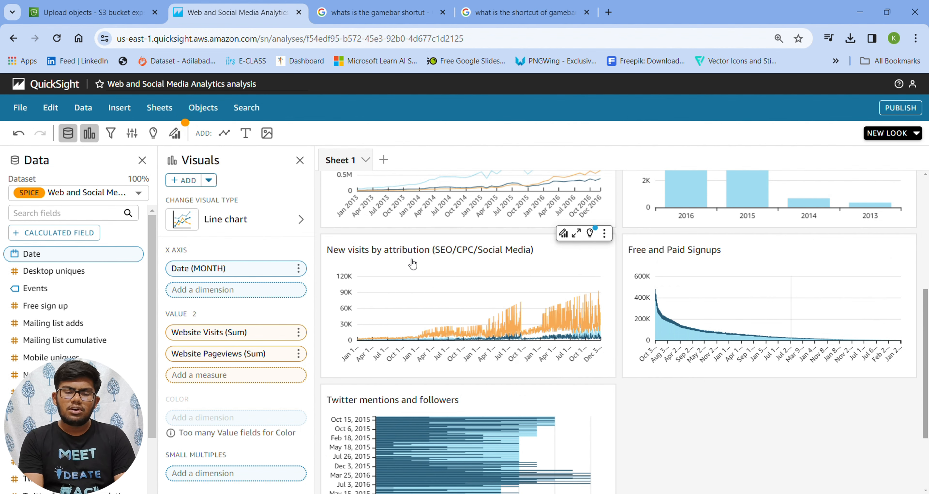
scroll(566, 325, "down", 3)
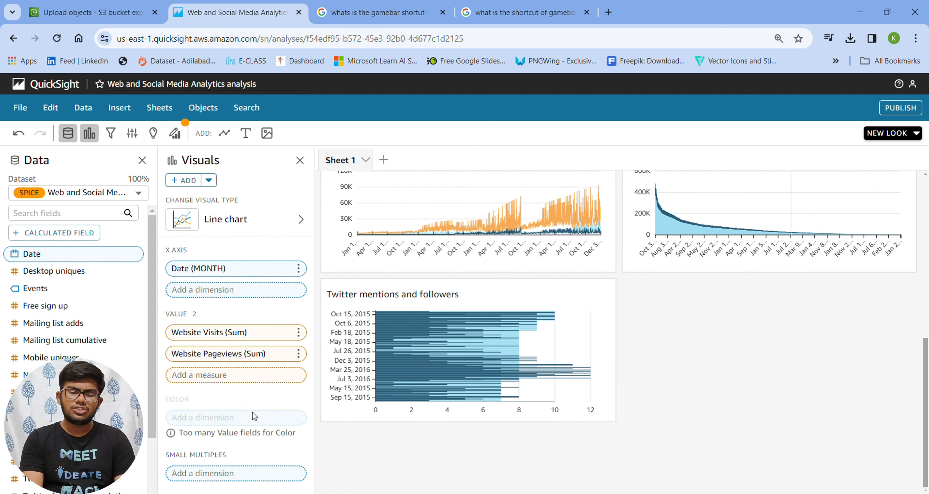
left_click(248, 226)
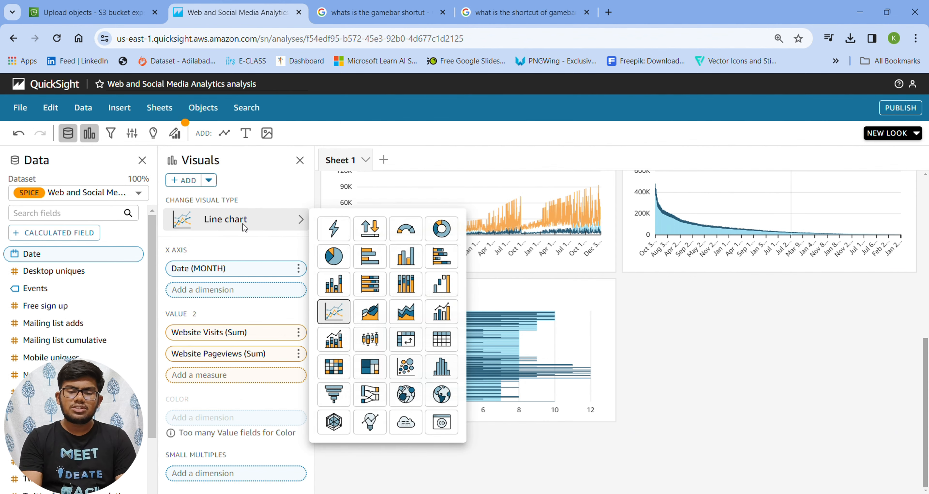
left_click(334, 255)
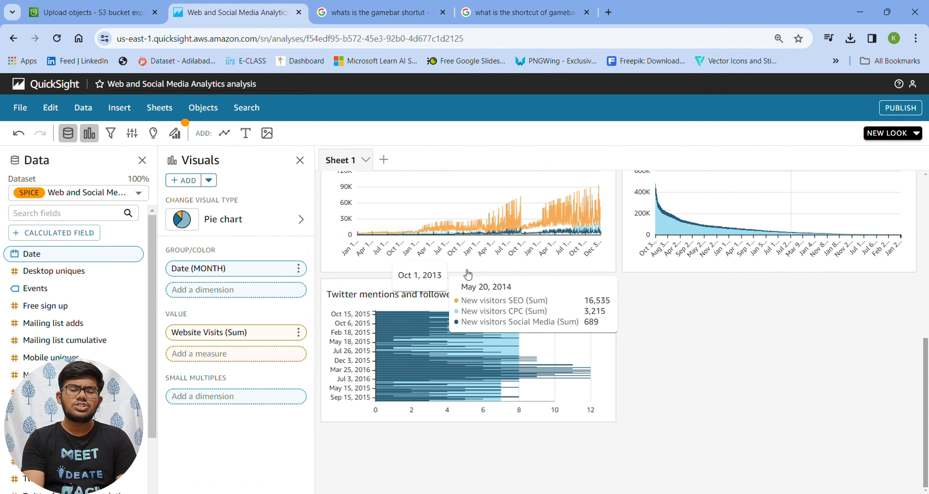
scroll(577, 285, "up", 8)
scroll(574, 288, "up", 2)
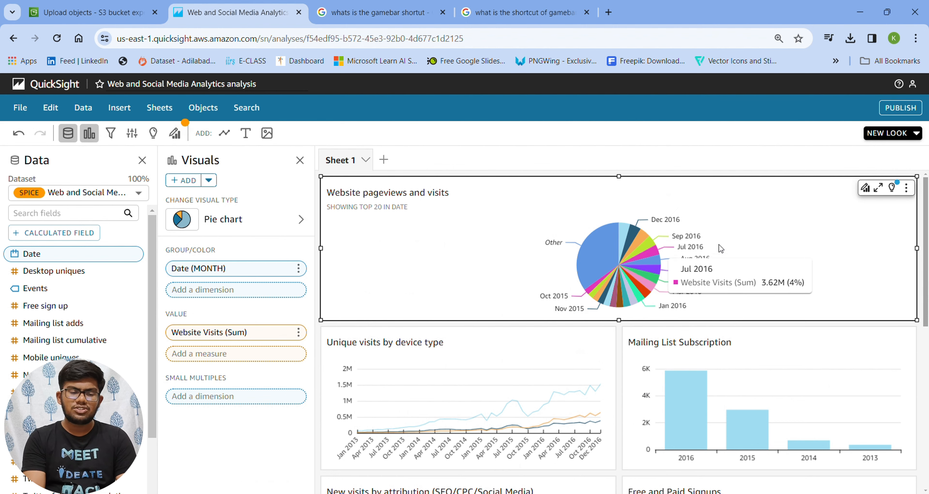
left_click_drag(918, 324, 750, 437)
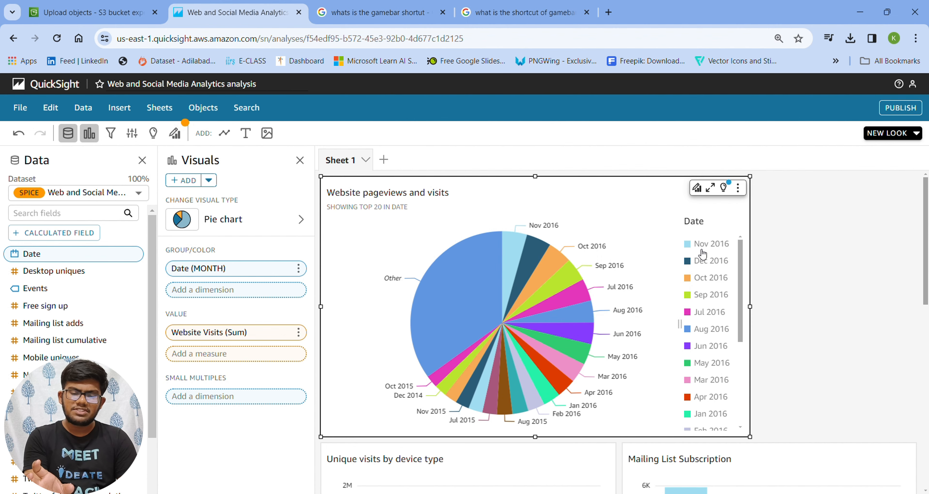
Enlarge the Unique visits by device type line chart to the same width as the pie chart above it
scroll(768, 260, "down", 5)
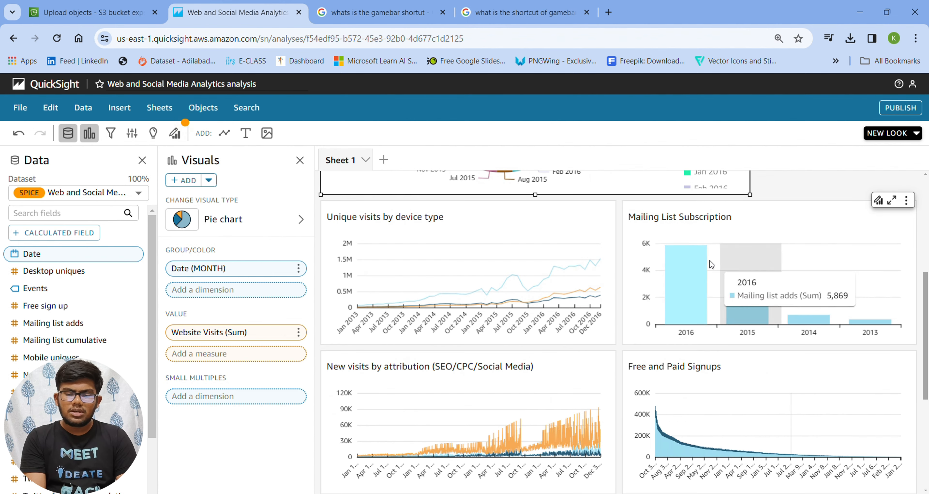
left_click(267, 227)
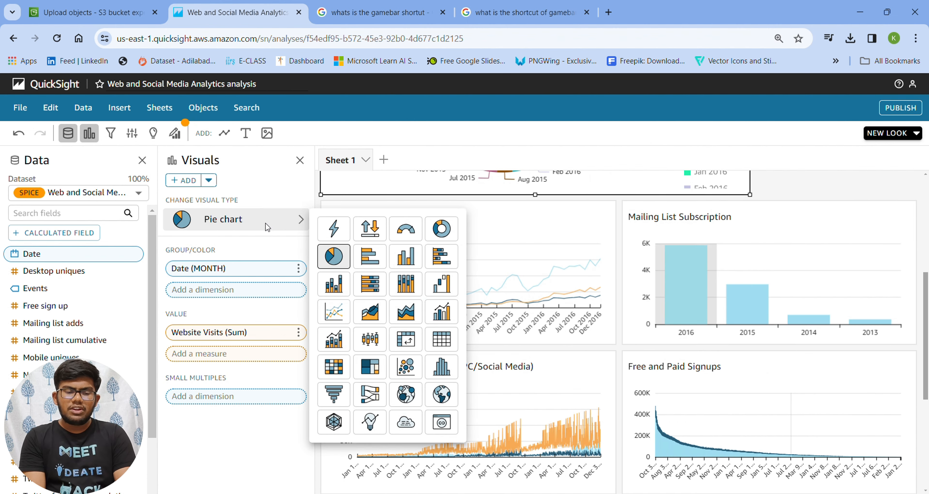
left_click(605, 331)
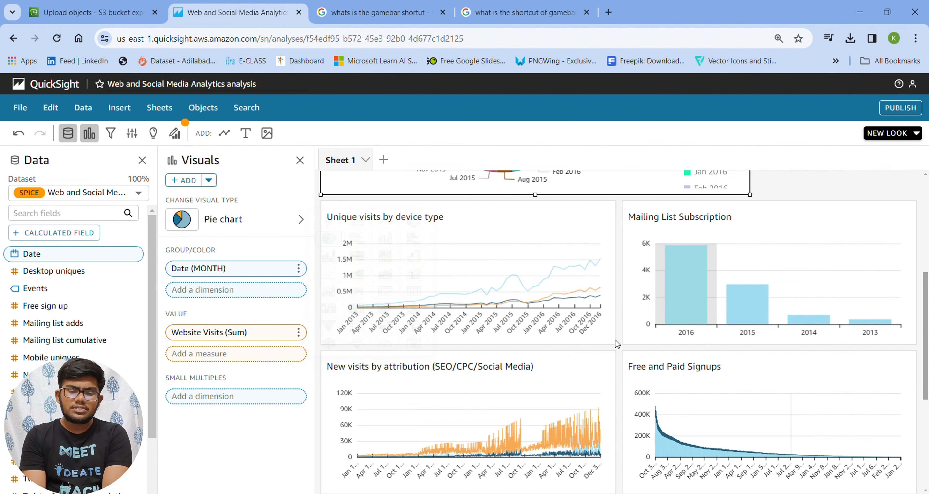
left_click(618, 348)
left_click_drag(626, 361, 750, 428)
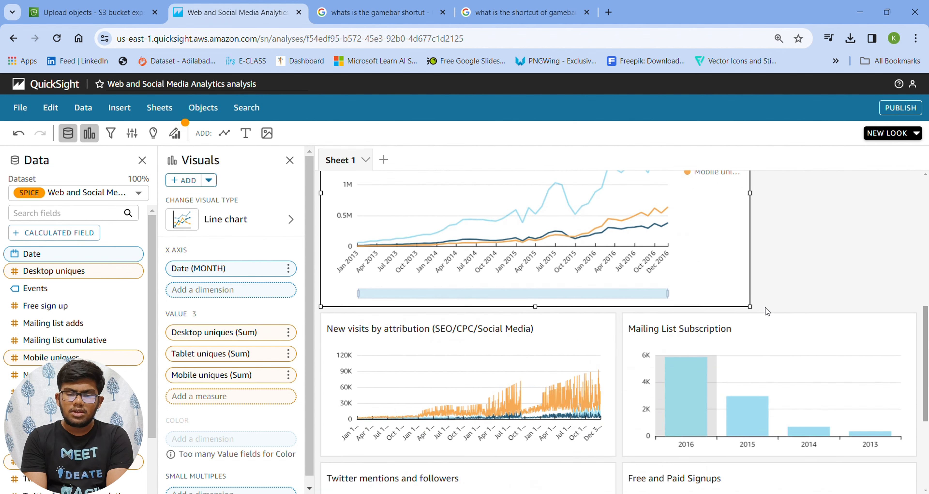
Look at the style options for the Desktop, Tablet and Mobile uniques legend entries in the Unique visits by device type chart
left_click(707, 262)
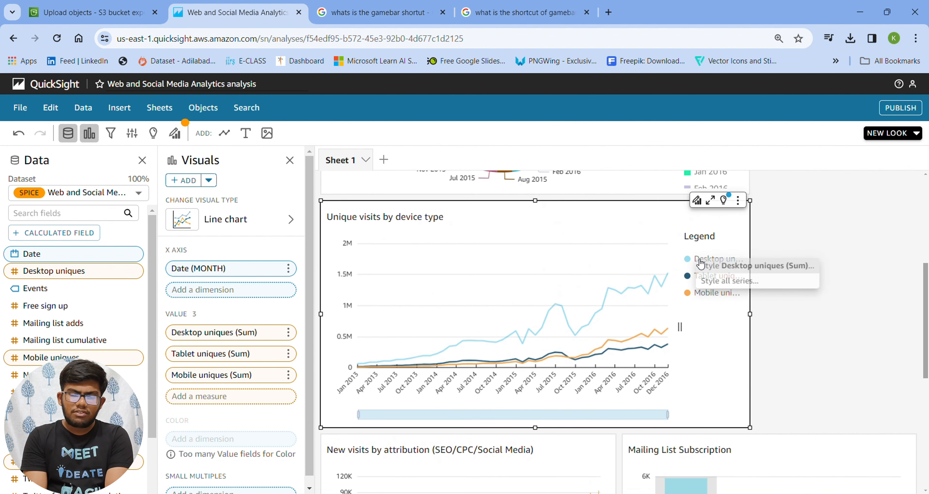
left_click(660, 285)
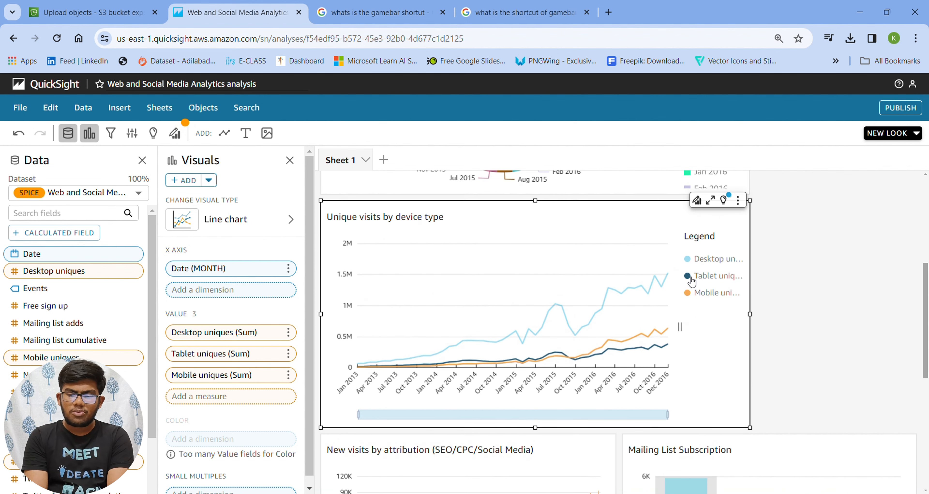
left_click(701, 281)
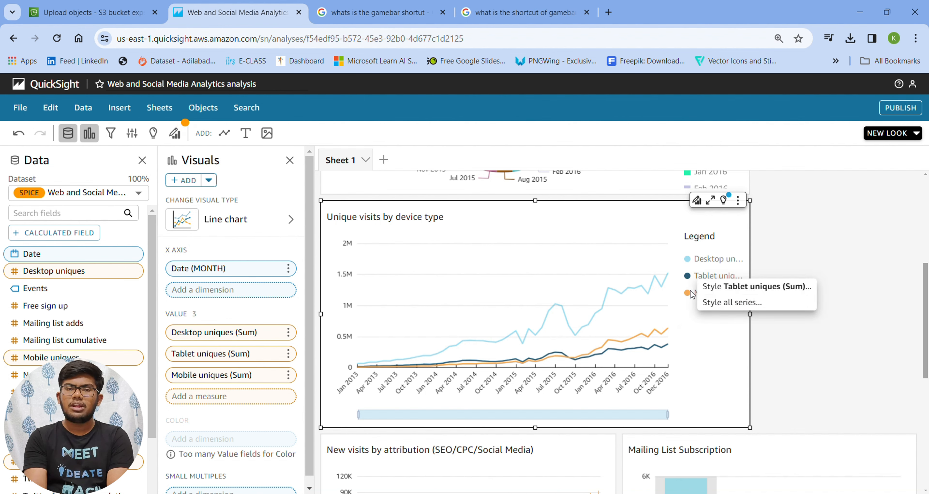
left_click(697, 293)
left_click(698, 294)
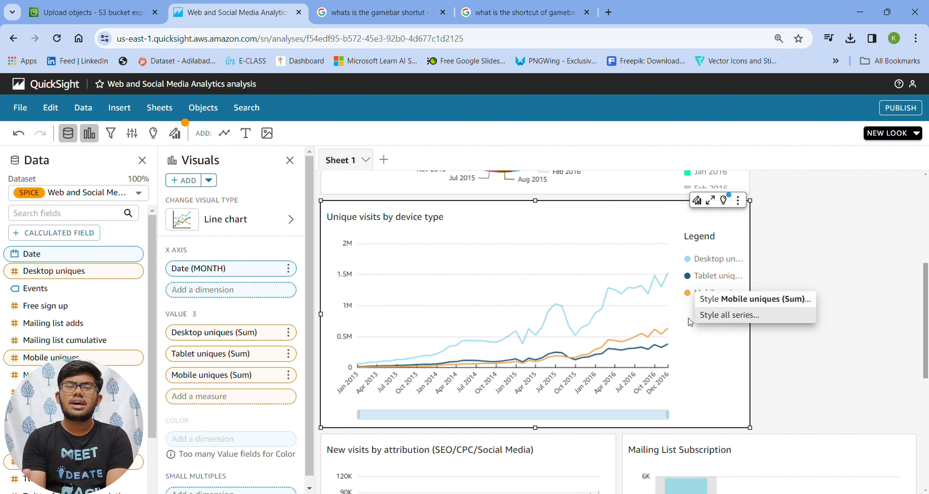
left_click(535, 338)
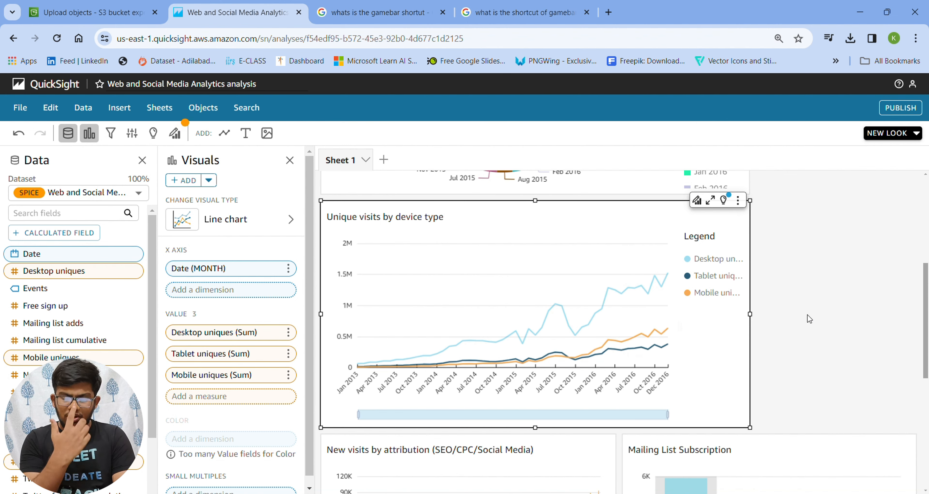
Enlarge the New visits by attribution (SEO/CPC/Social Media) line chart to match the width of the visual above it
scroll(808, 318, "down", 5)
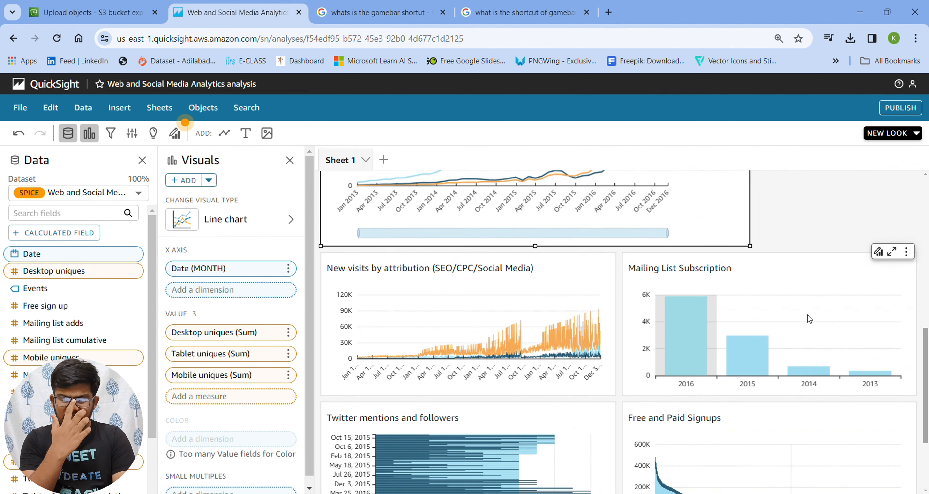
left_click(615, 396)
left_click_drag(612, 395, 761, 482)
scroll(787, 351, "down", 2)
scroll(626, 295, "up", 2)
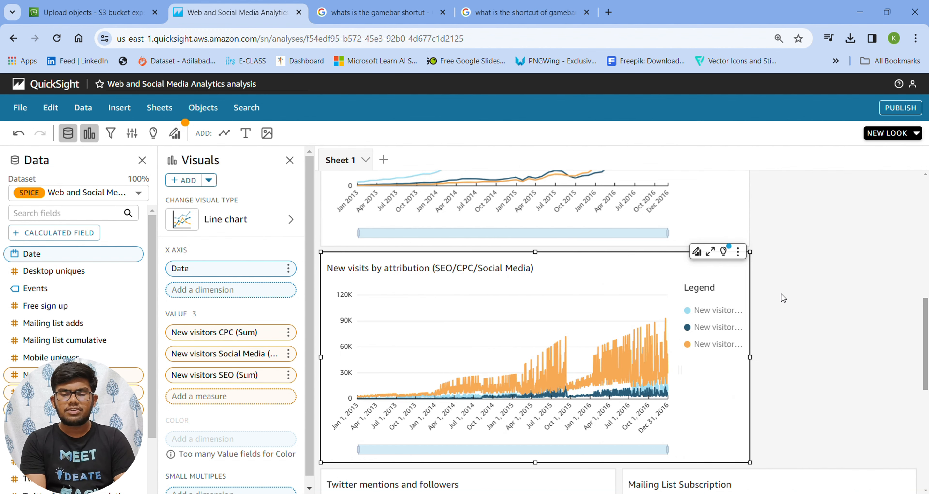
Enlarge the Twitter mentions and followers bar chart to match the visual above it and browse through its dates
scroll(761, 270, "down", 5)
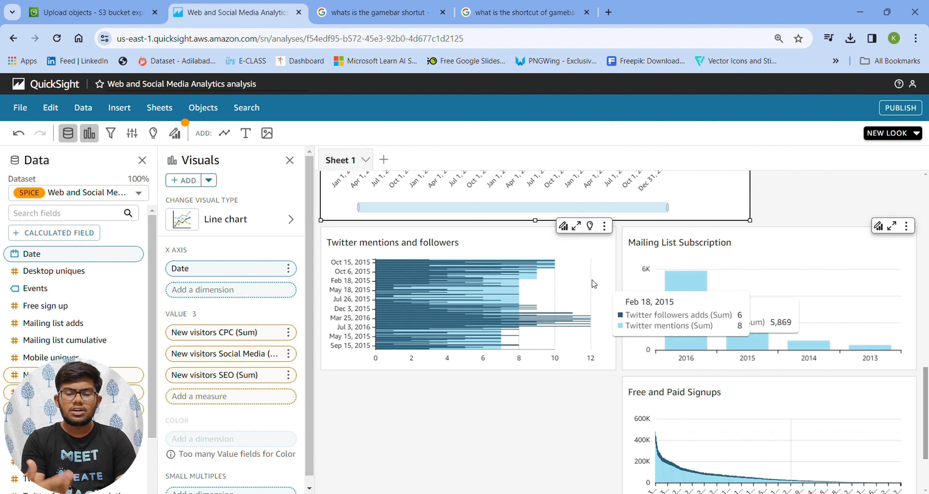
left_click(586, 361)
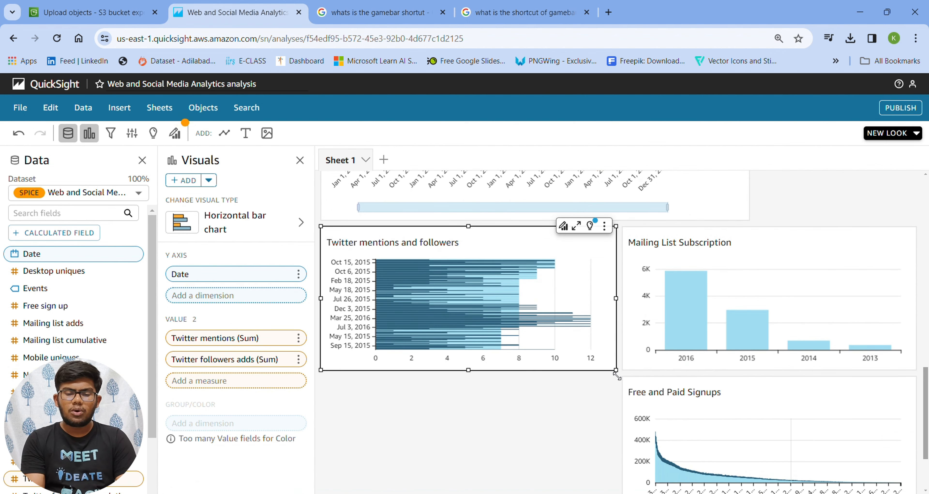
left_click_drag(616, 369, 766, 422)
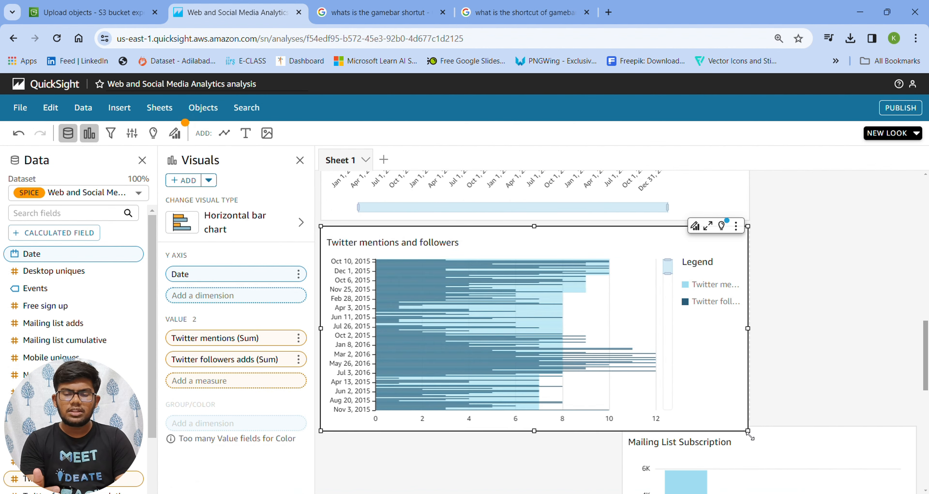
scroll(581, 305, "down", 2)
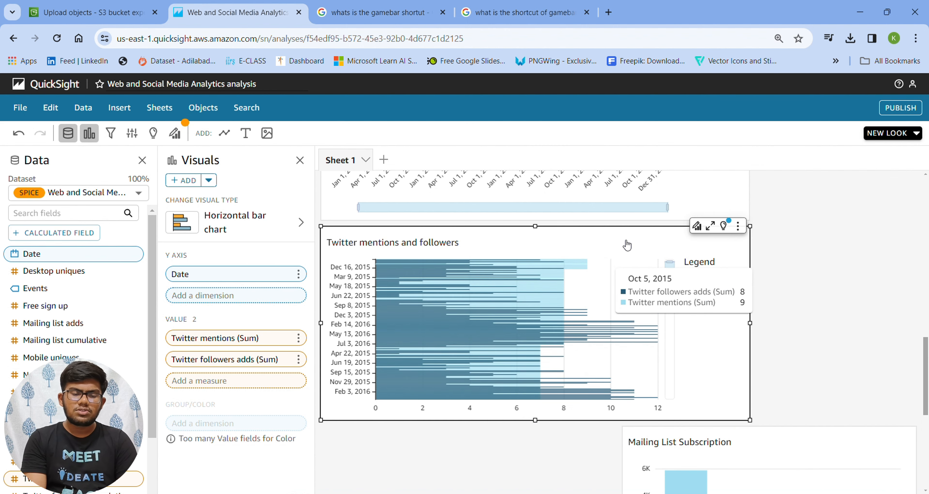
scroll(574, 319, "down", 2)
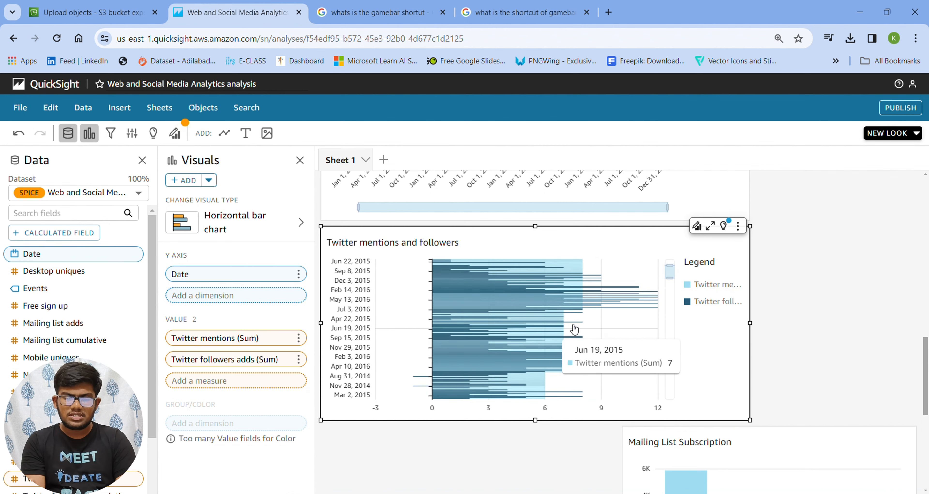
scroll(562, 314, "up", 4)
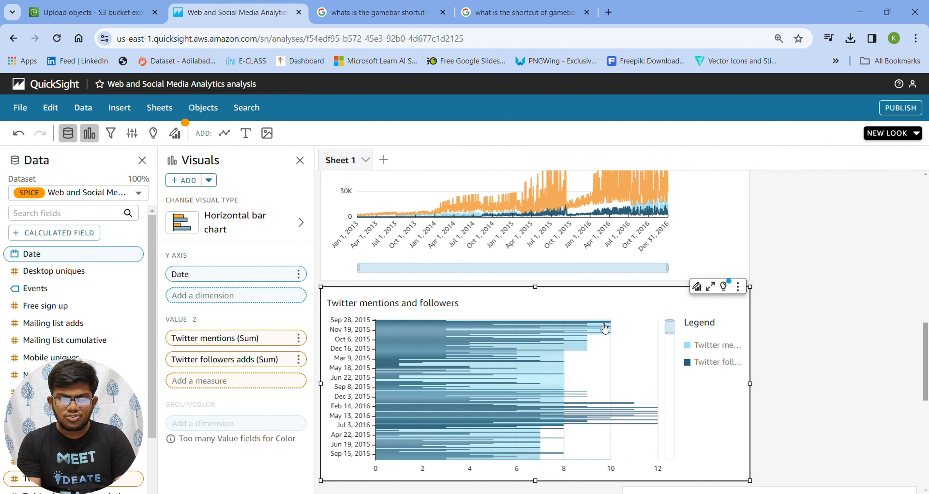
Resize the Mailing List Subscription bar chart to start at the sheet's left edge and match the width of the Twitter visual
scroll(818, 291, "down", 5)
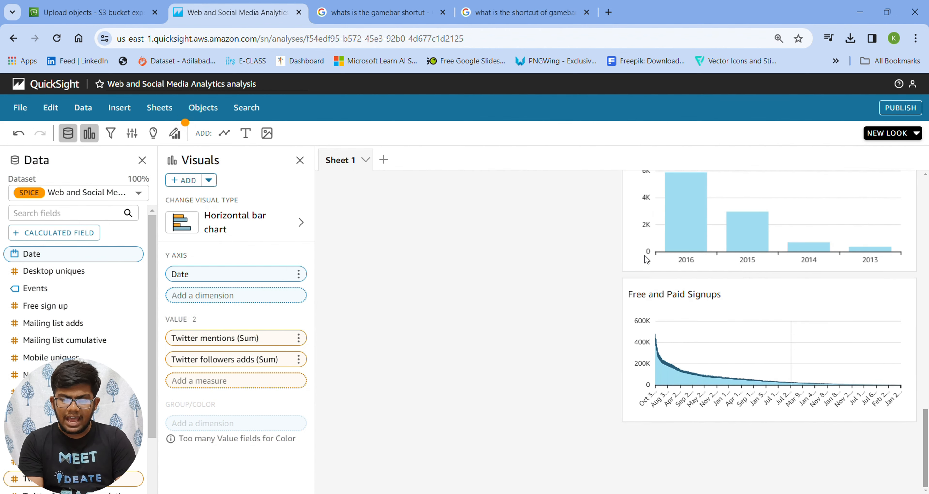
left_click(609, 276)
scroll(613, 310, "up", 3)
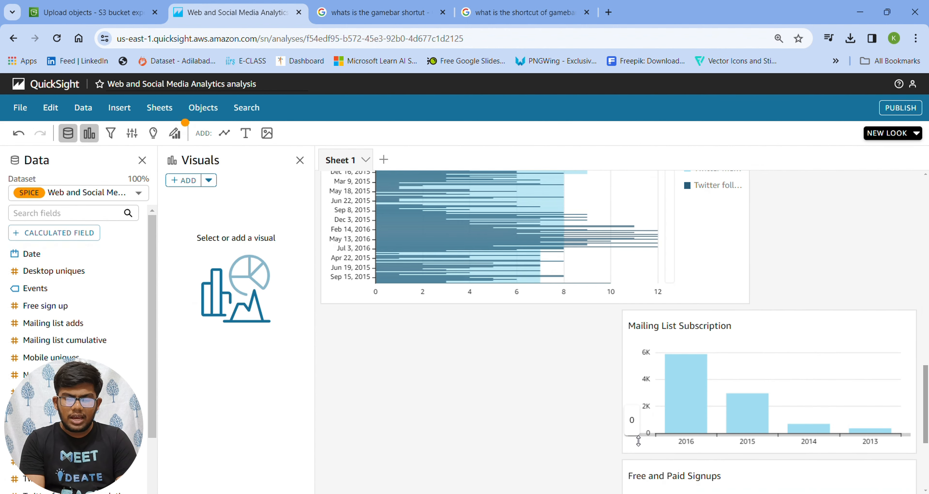
left_click(639, 440)
left_click_drag(622, 453, 322, 456)
scroll(565, 374, "down", 4)
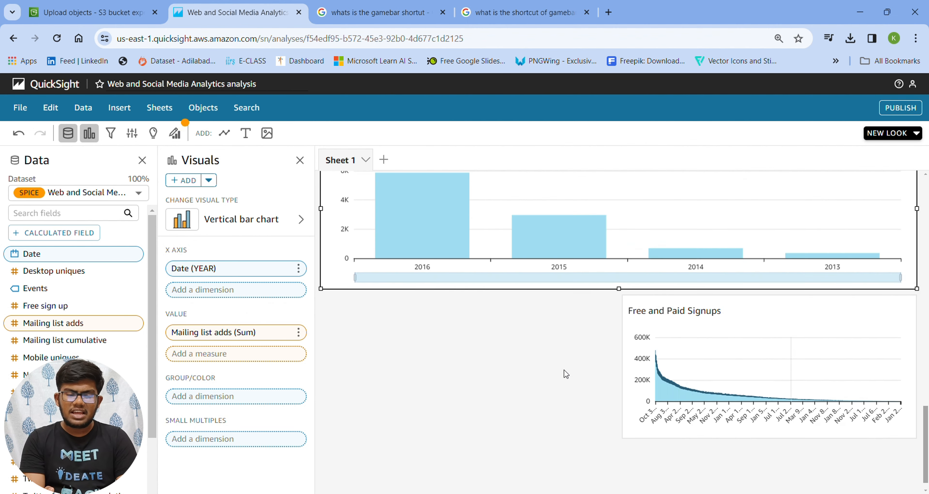
scroll(830, 346, "up", 3)
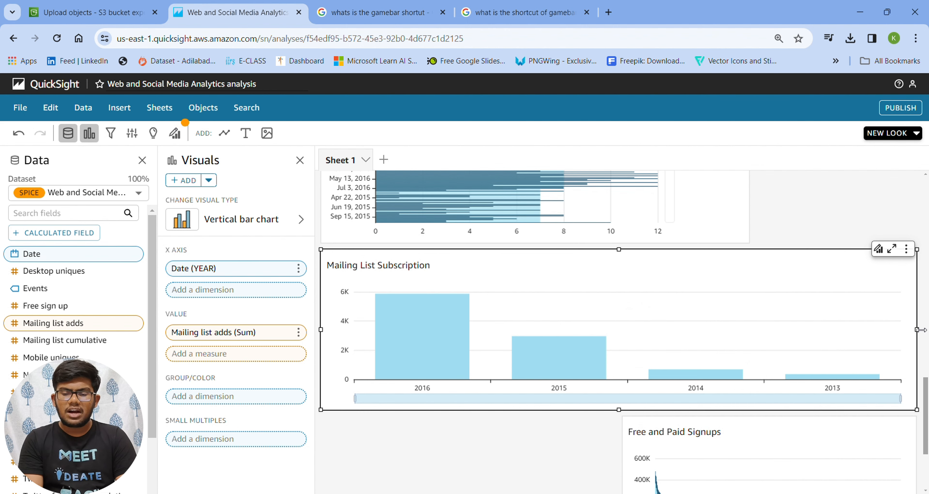
left_click_drag(919, 329, 750, 338)
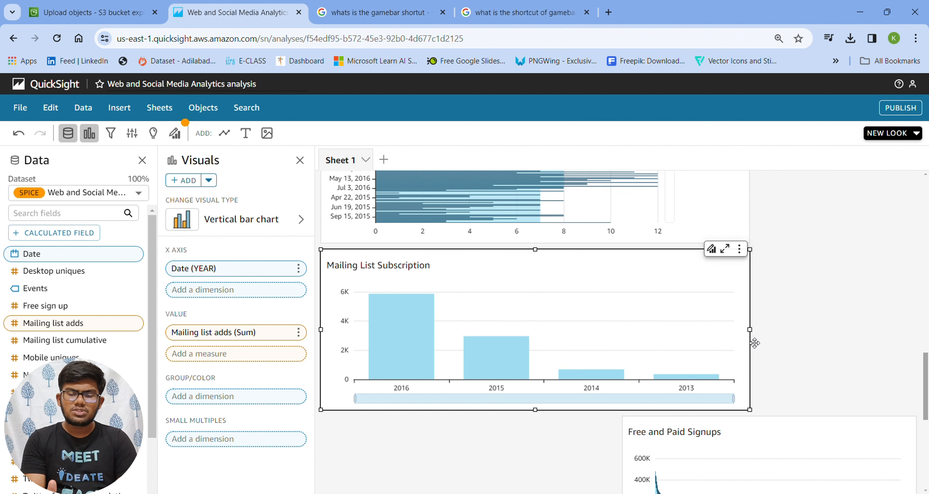
Resize the Free and Paid Signups chart to start at the sheet's left edge and match the width of the Mailing List Subscription visual
scroll(497, 350, "down", 3)
scroll(468, 324, "up", 3)
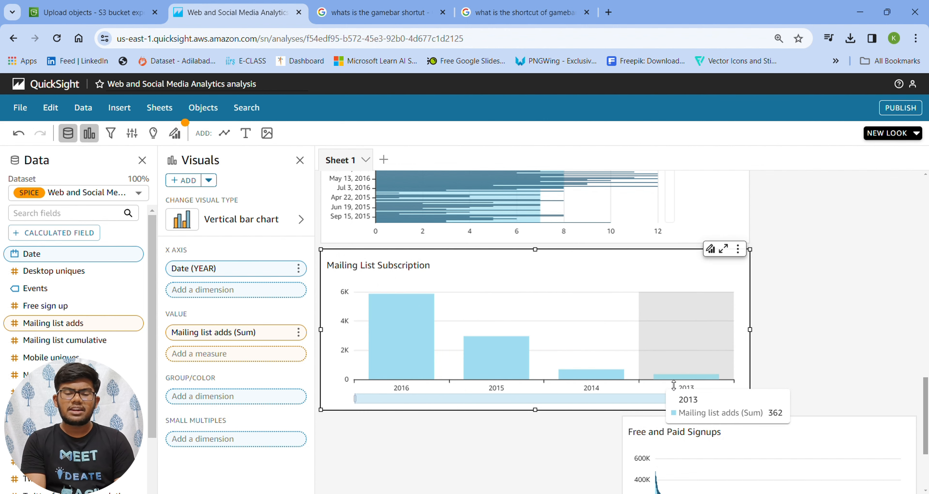
scroll(673, 386, "down", 3)
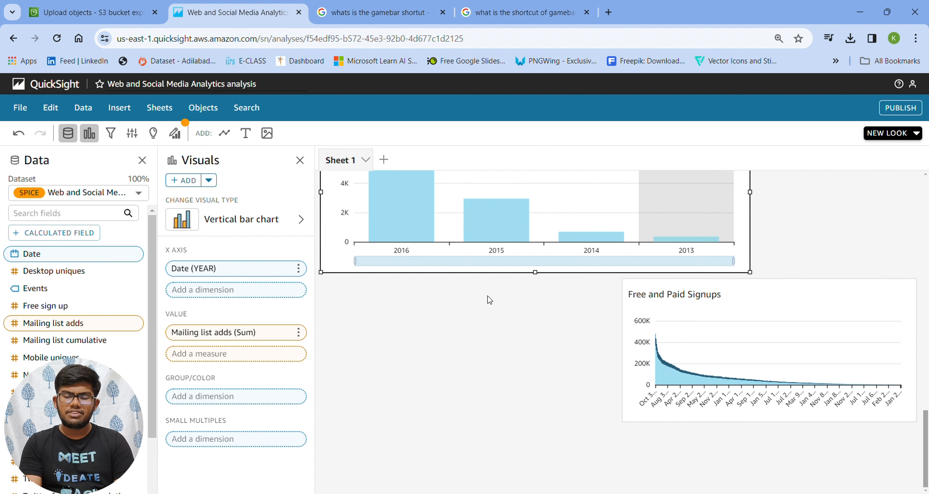
left_click(431, 291)
left_click(636, 318)
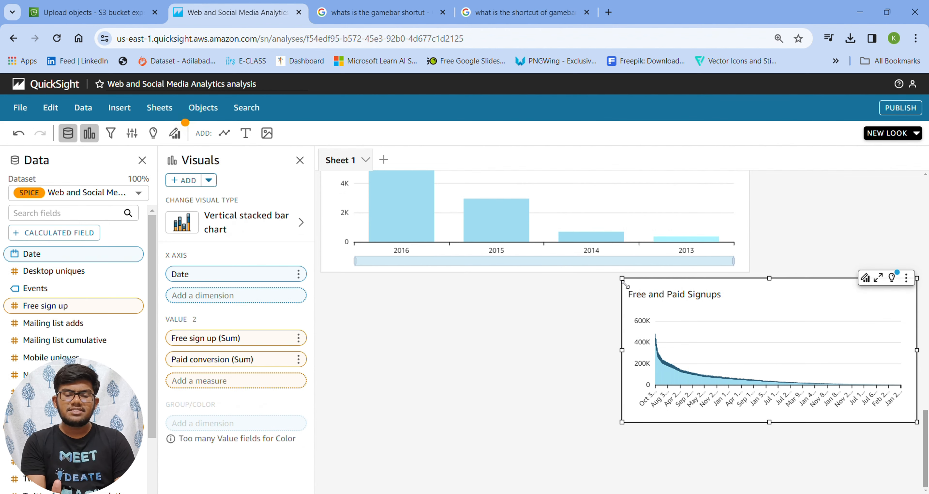
left_click_drag(626, 285, 328, 284)
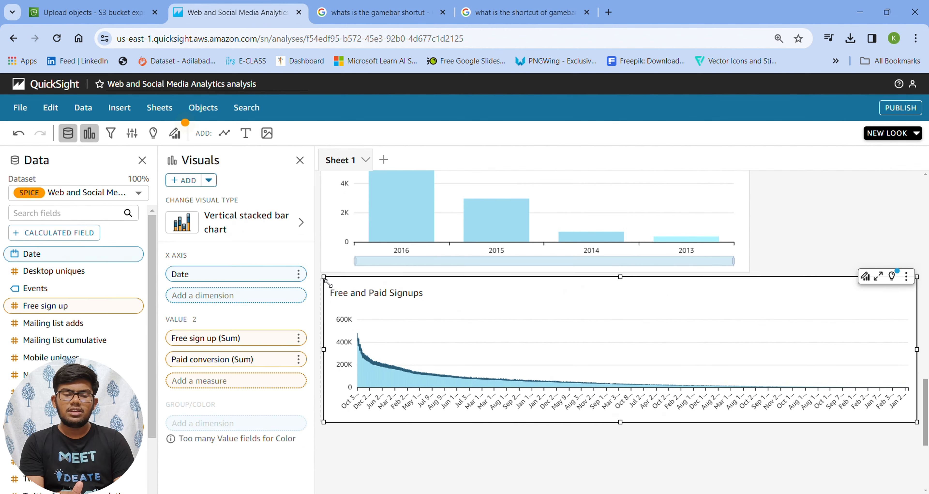
left_click_drag(917, 422, 750, 438)
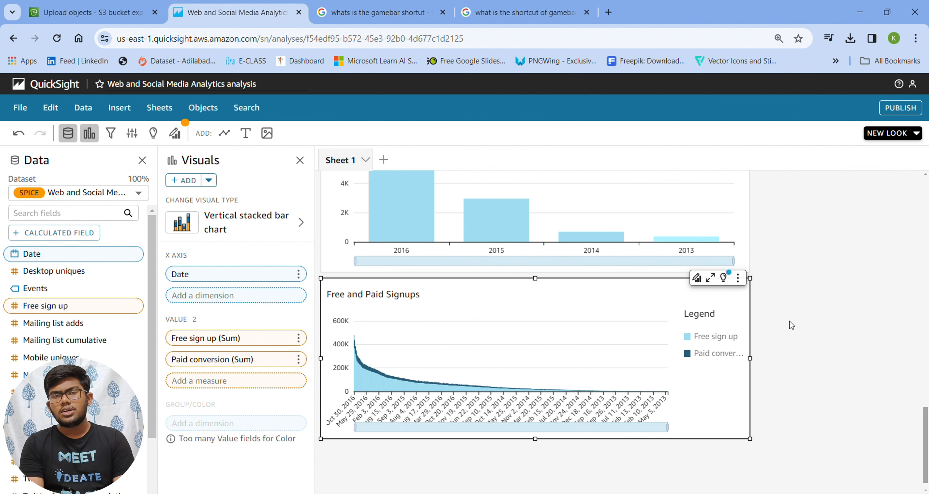
Look through the dataset's fields and remove Date from the X axis of the Free and Paid Signups chart
scroll(791, 325, "up", 10)
scroll(807, 308, "up", 10)
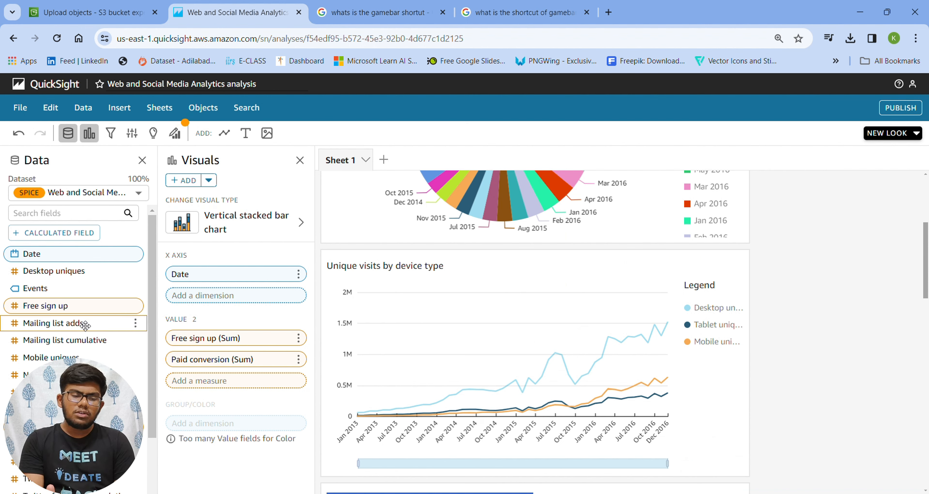
scroll(66, 349, "down", 3)
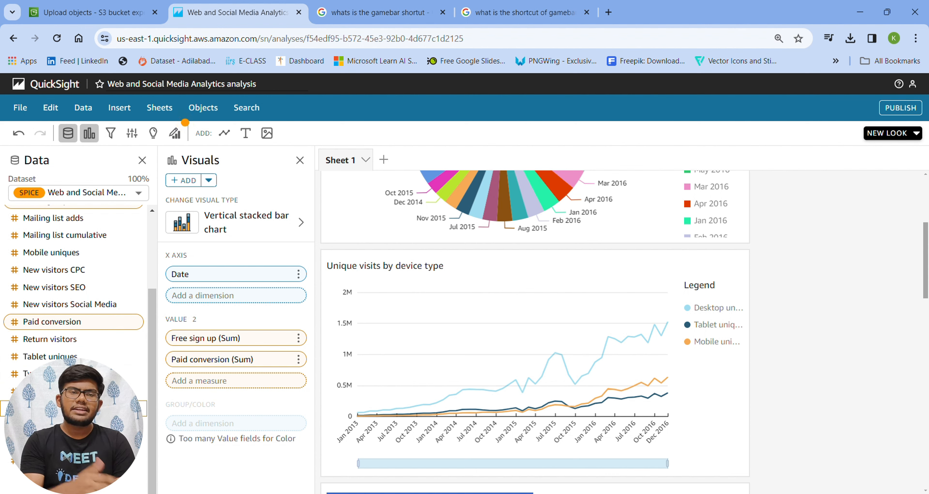
scroll(74, 347, "up", 3)
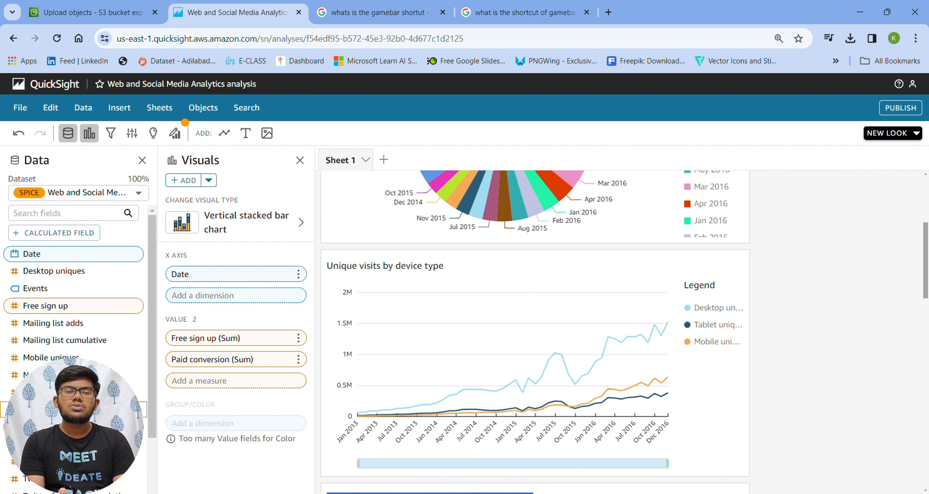
scroll(72, 368, "down", 2)
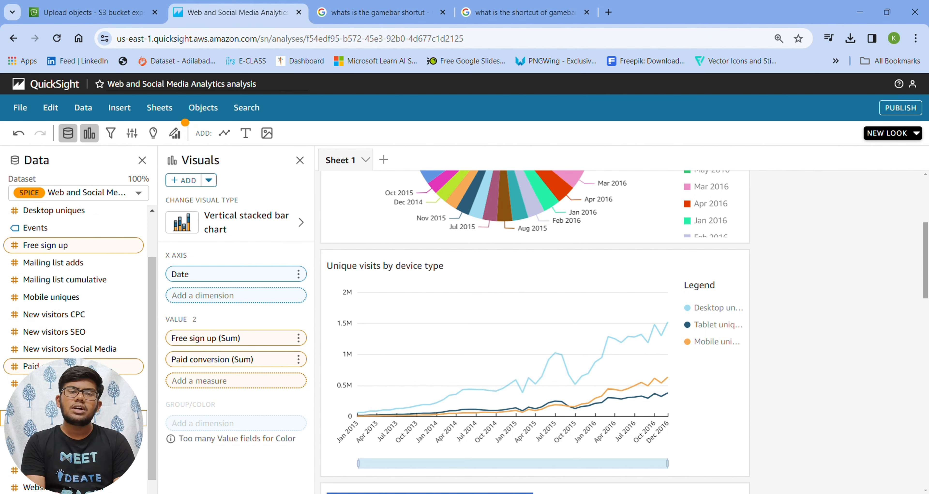
scroll(72, 325, "up", 2)
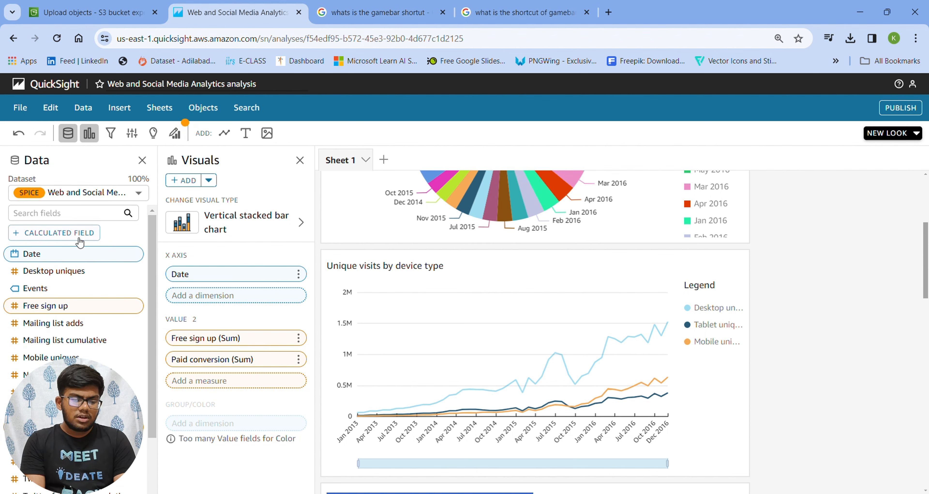
left_click(99, 260)
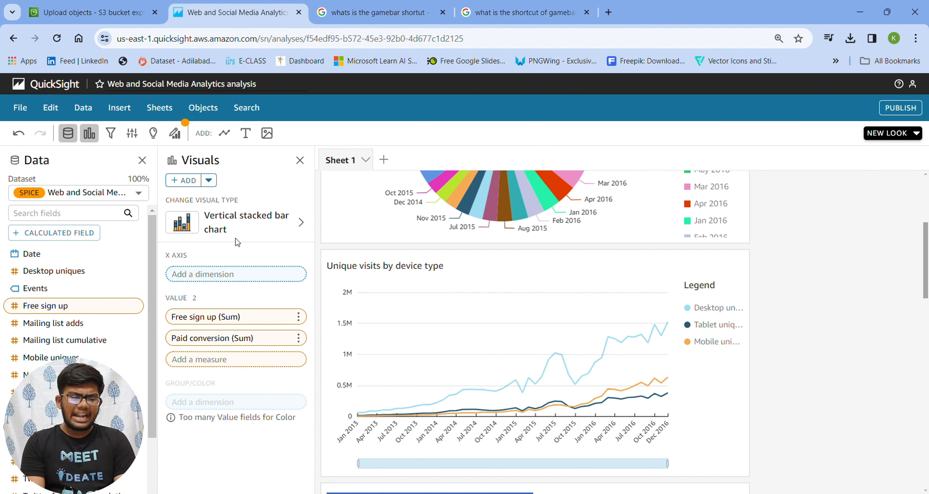
Open the visual properties and go through the feature tour on properties, search and updated navigation to its end
left_click(174, 133)
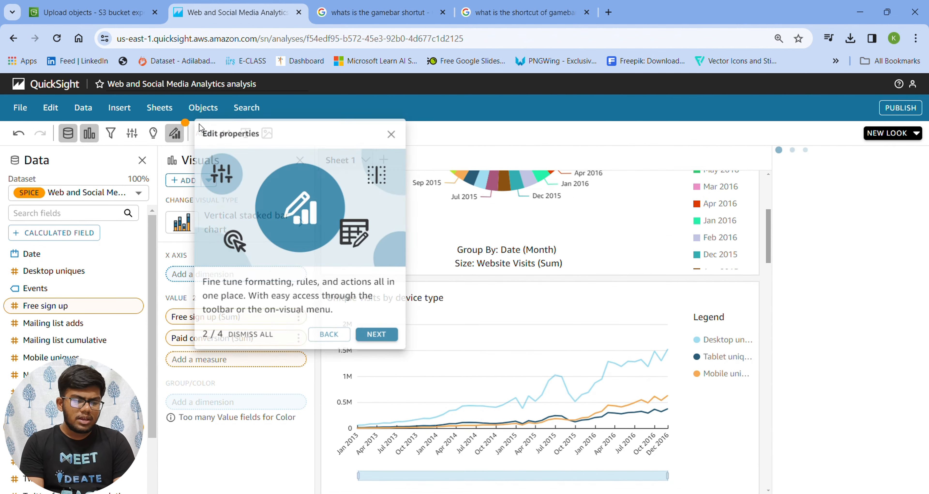
left_click(376, 337)
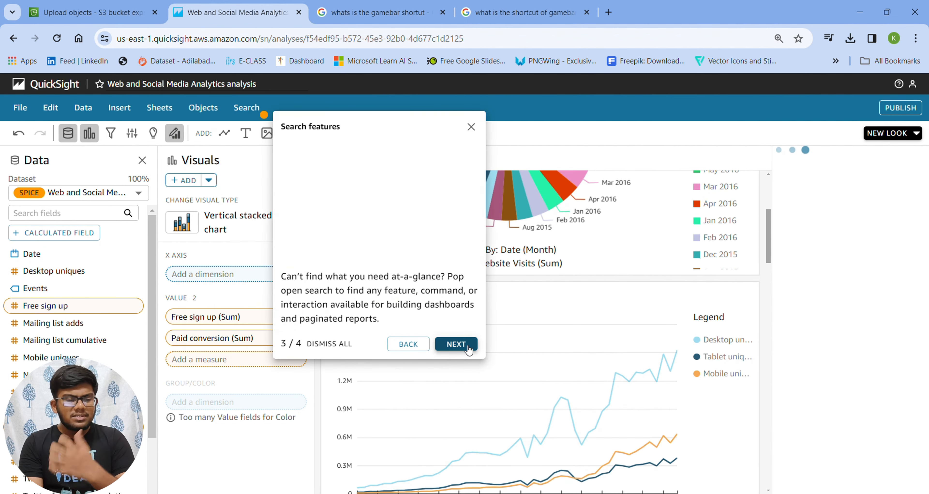
left_click(456, 344)
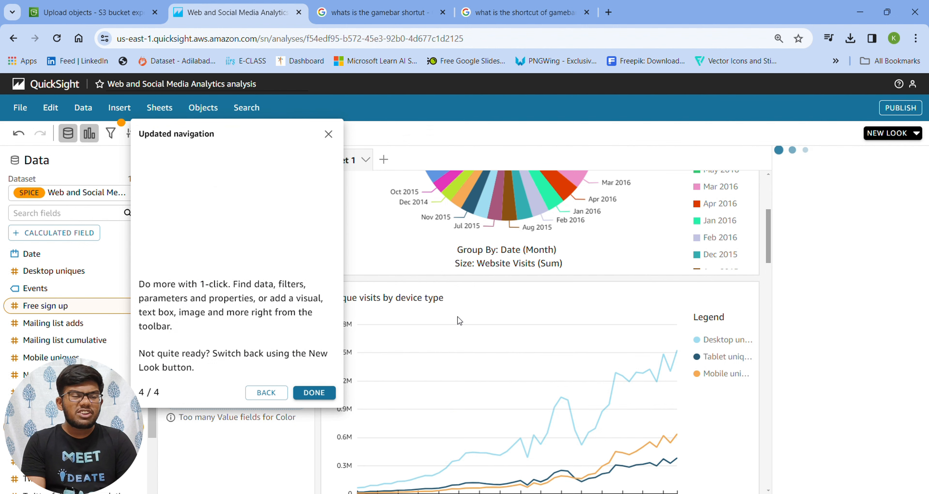
left_click(330, 391)
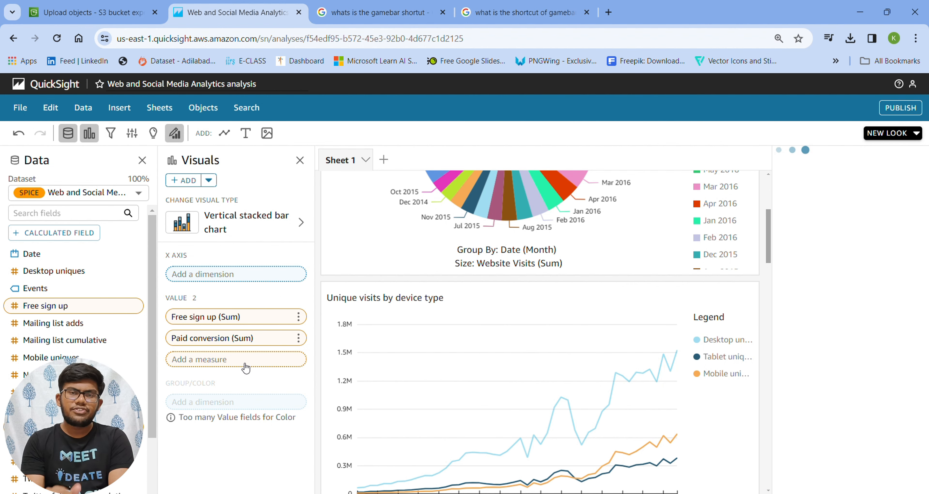
Add Mailing list adds to the Free and Paid Signups chart, then clear its values and use only Return visitors
left_click(54, 331)
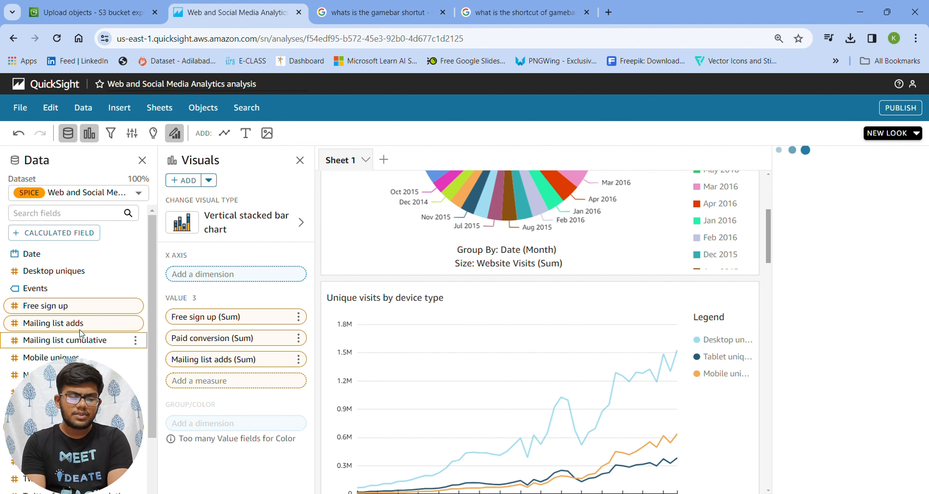
left_click(75, 323)
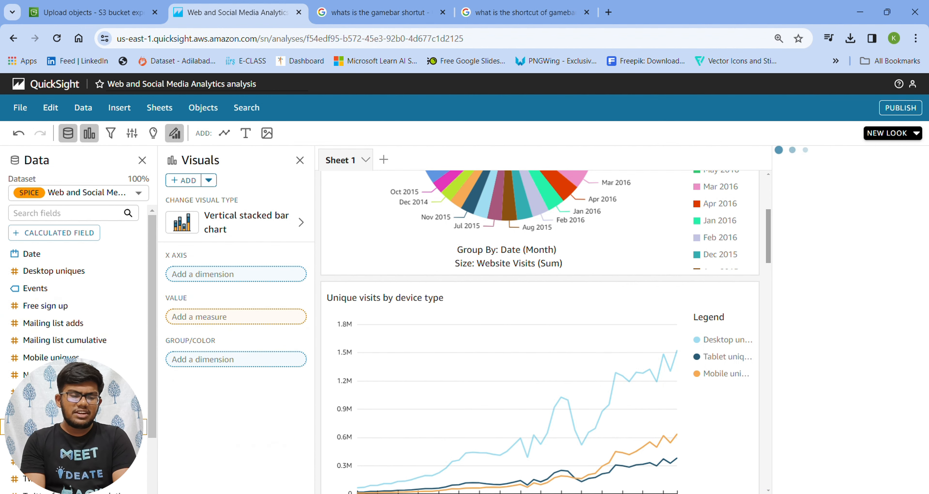
scroll(74, 390, "down", 2)
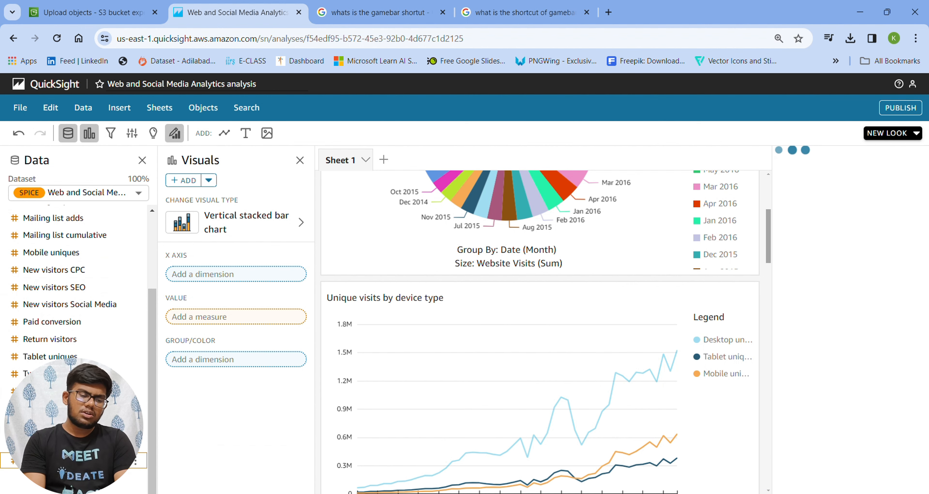
left_click(68, 343)
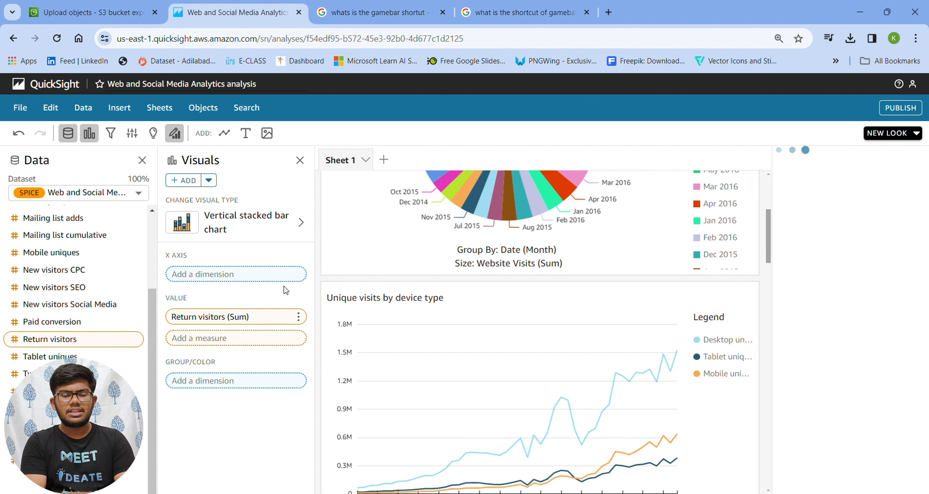
Look over the sheet's visuals and the fields used by the Twitter mentions and followers chart
scroll(406, 191, "up", 5)
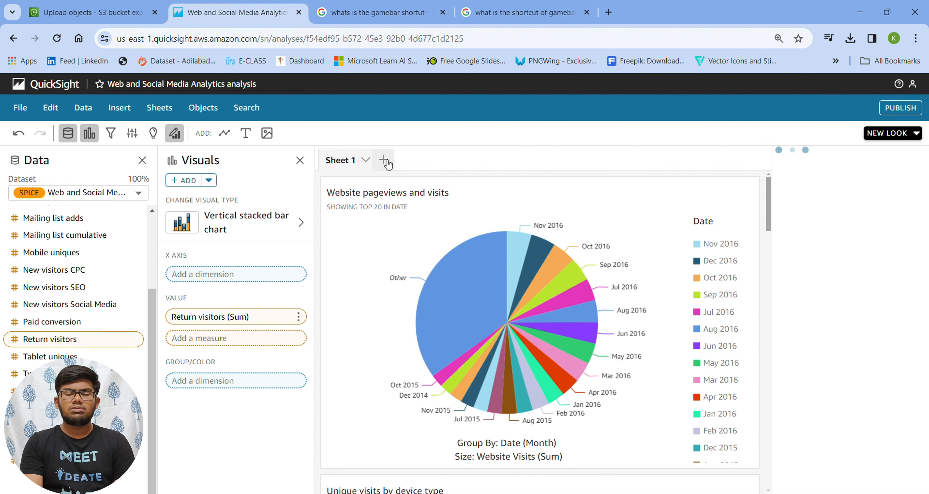
scroll(555, 260, "down", 15)
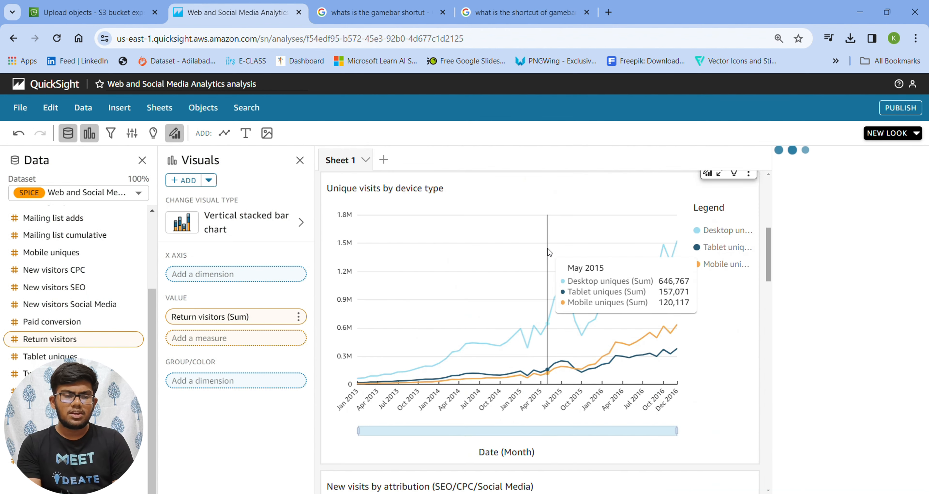
left_click(393, 368)
scroll(393, 366, "up", 5)
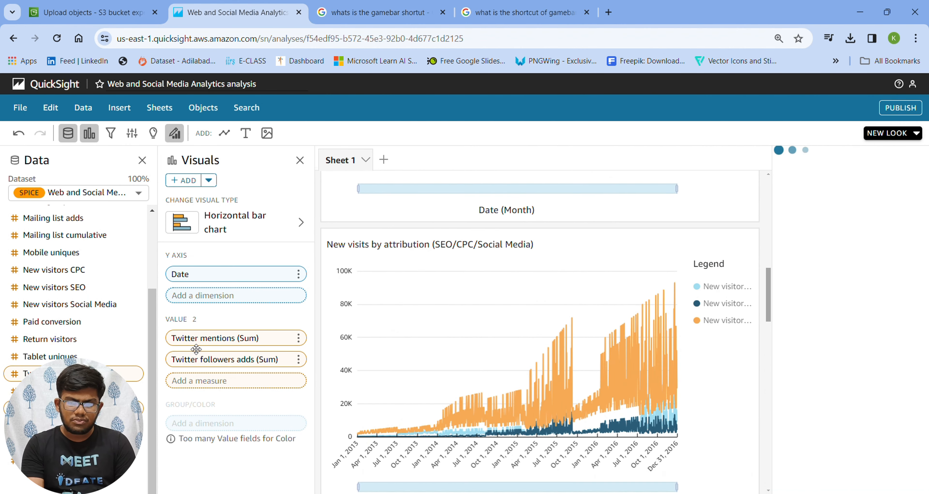
scroll(74, 355, "up", 3)
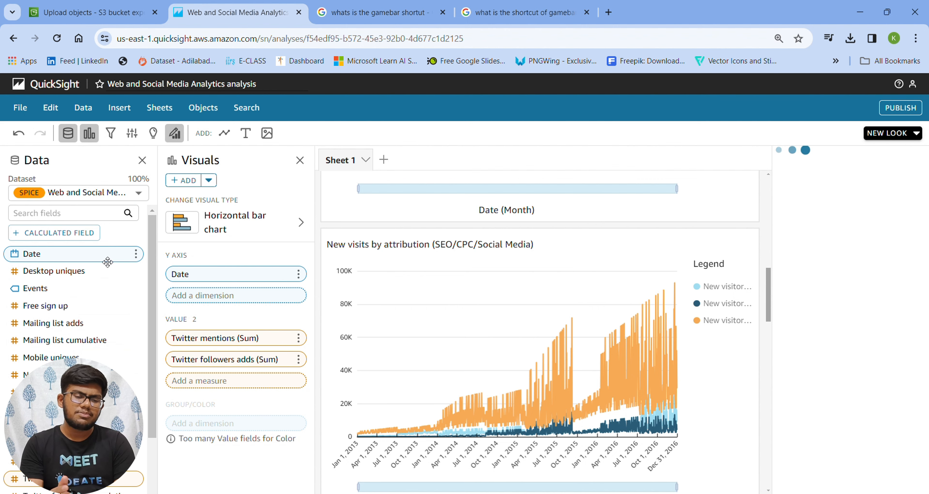
scroll(424, 206, "up", 10)
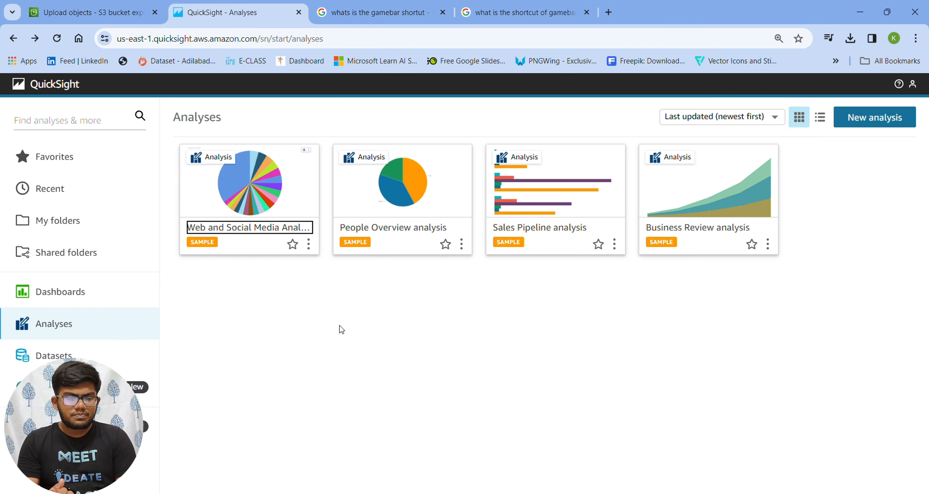
Start creating a new dataset with S3 as its data source
left_click(90, 354)
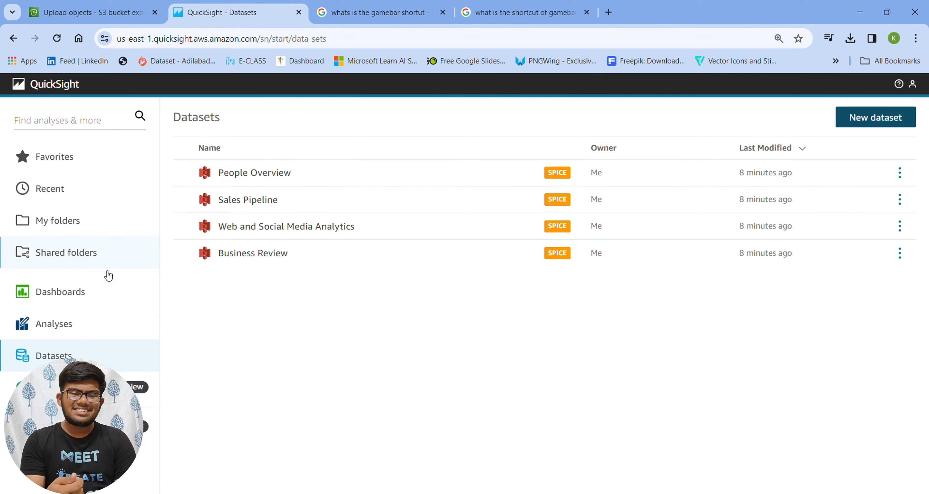
left_click(858, 117)
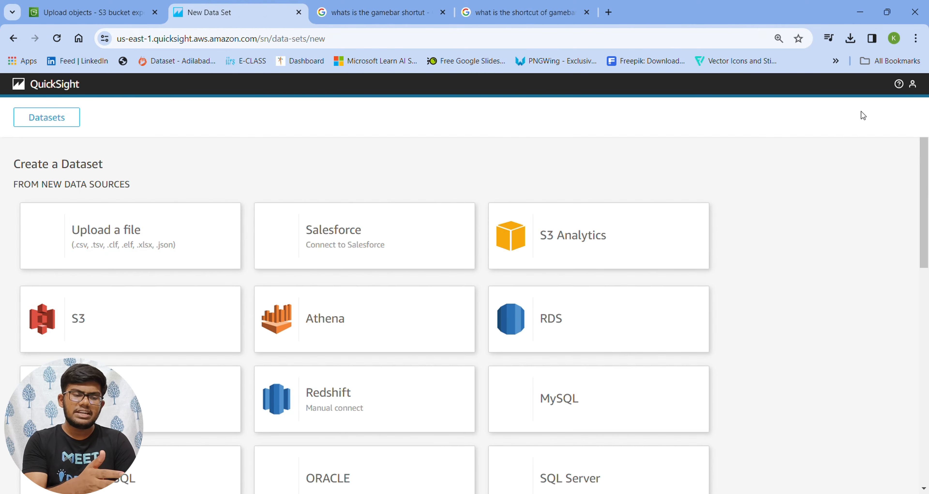
left_click(66, 333)
left_click(366, 219)
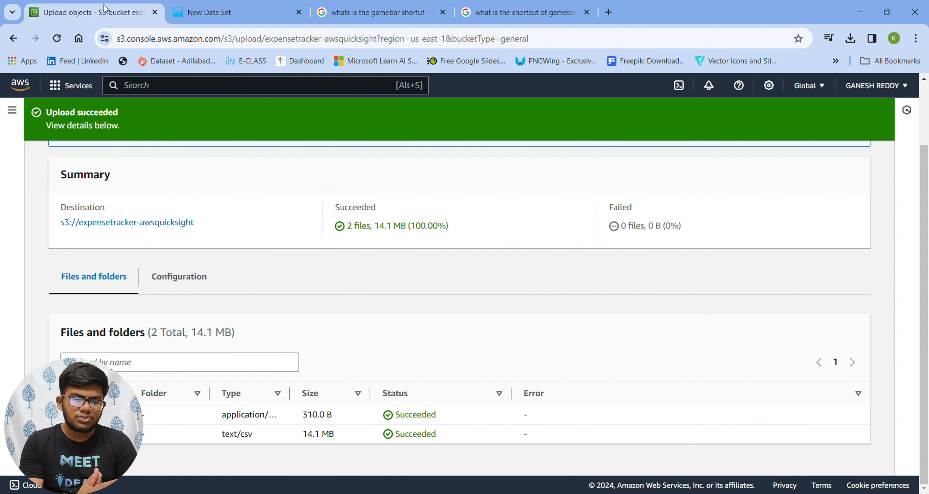
Switch to the S3 console, open manifest.json from the uploaded files and copy its S3 URI
left_click(105, 8)
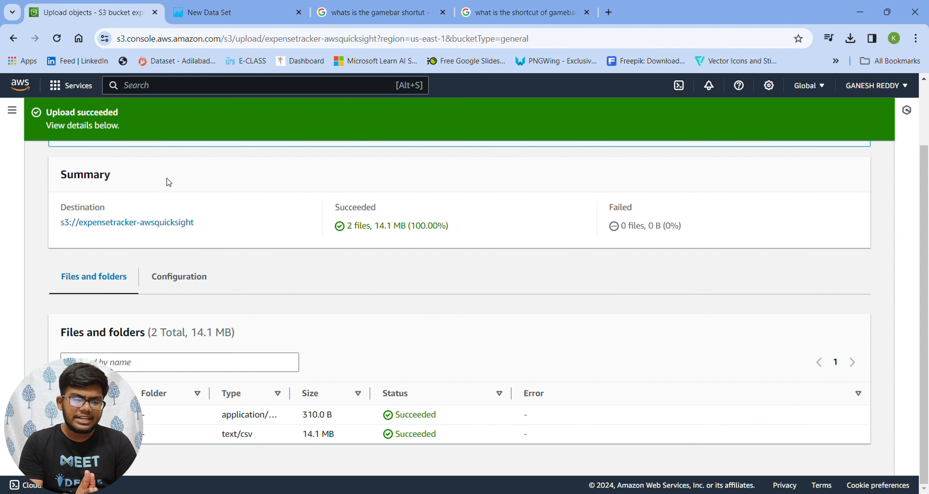
scroll(184, 217, "up", 3)
scroll(204, 247, "down", 3)
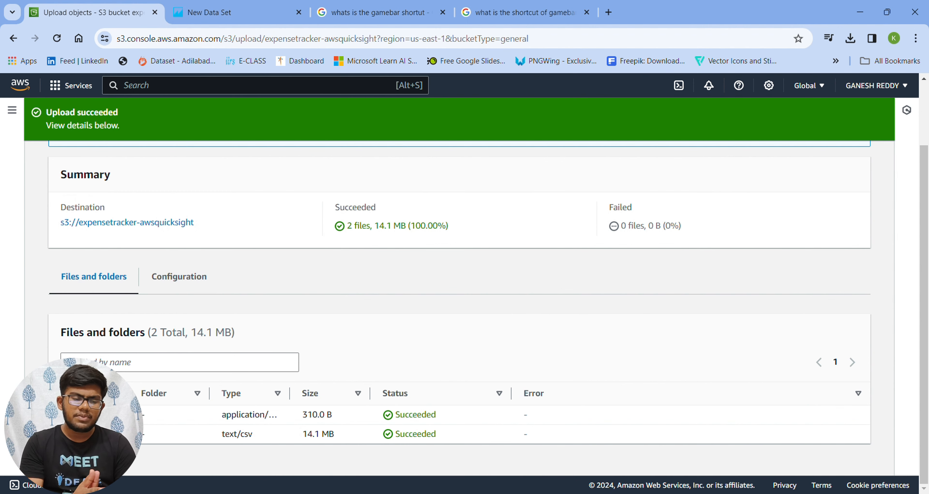
left_click(82, 414)
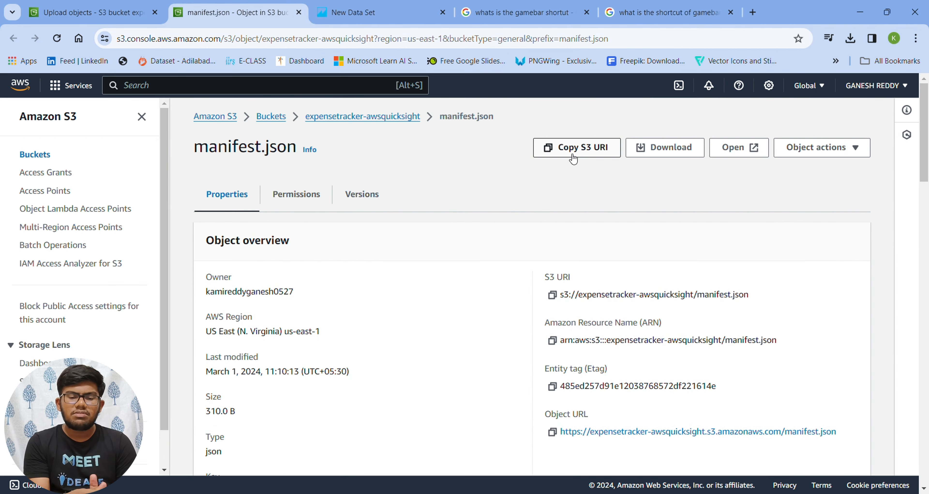
left_click(577, 147)
Back in QuickSight, connect the S3 data source expensetracker-amazon with manifest URL s3://expensetracker-awsquicksight/manifest.json and visualize the dataset
left_click(390, 12)
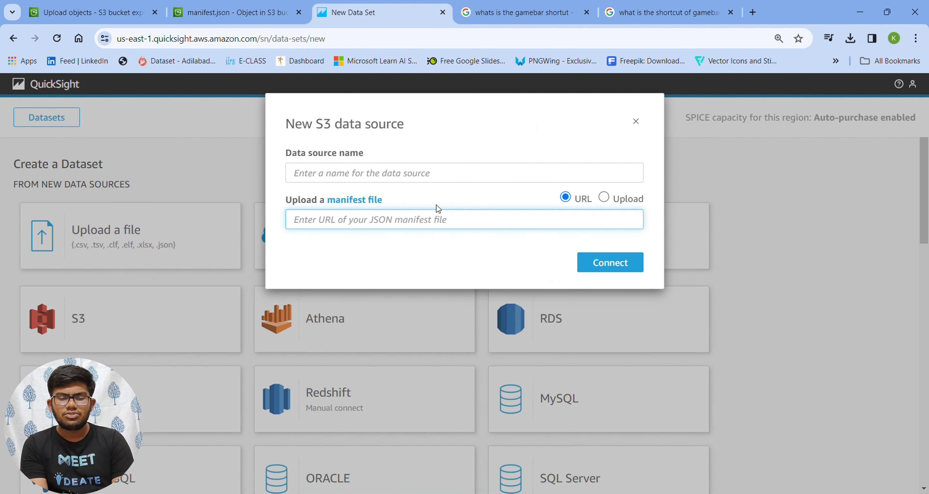
key("ctrl+v")
left_click(437, 179)
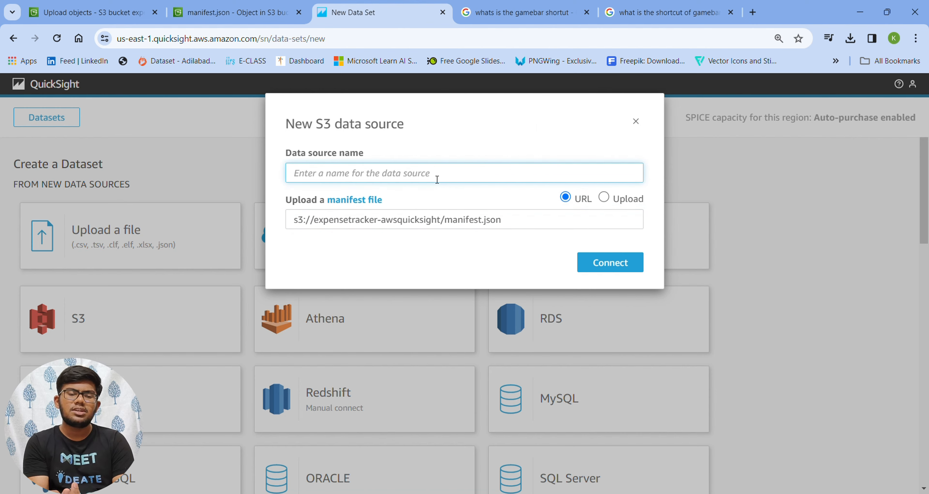
type("expensetracker-amazon")
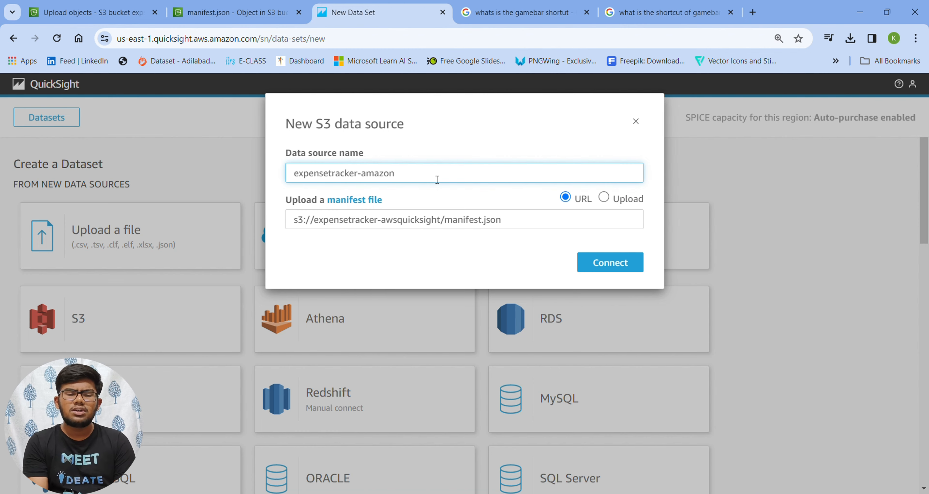
left_click(604, 263)
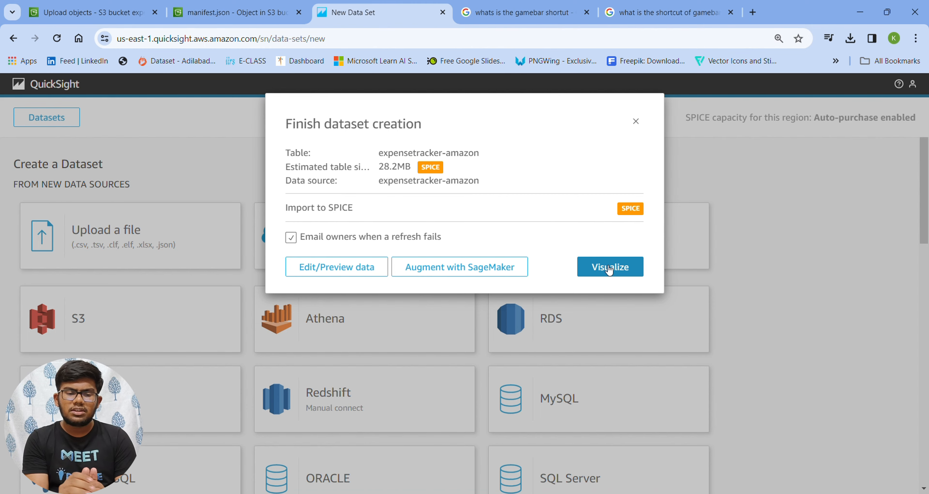
left_click(611, 268)
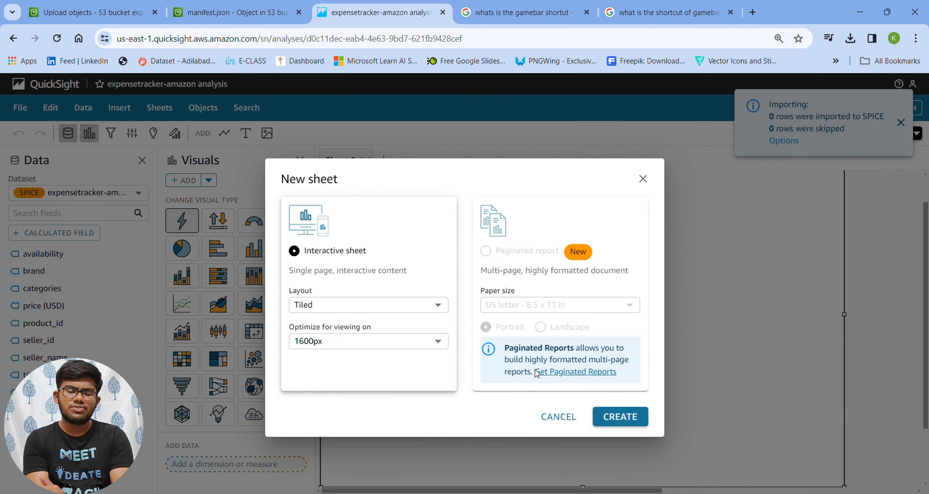
Dismiss the new sheet dialog and build a horizontal bar chart with brand on the Y axis, grouped by price (USD)
left_click(557, 420)
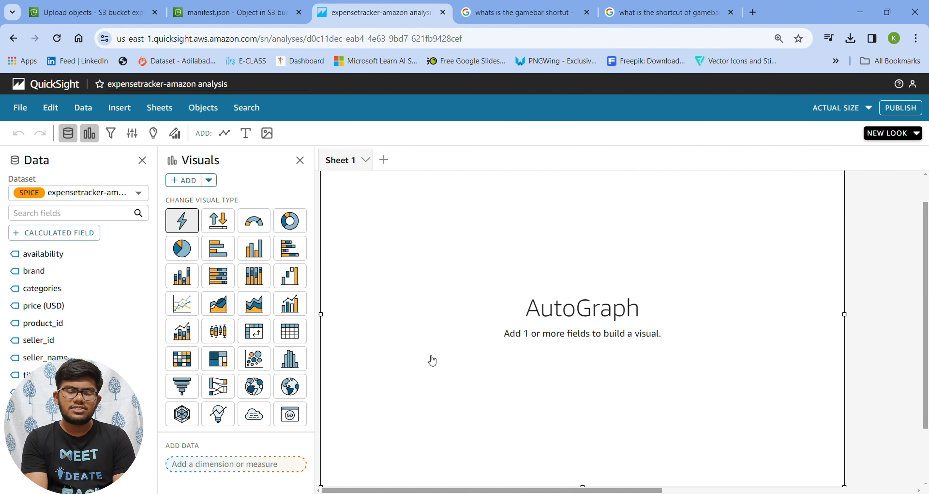
left_click(54, 278)
left_click_drag(48, 275, 490, 267)
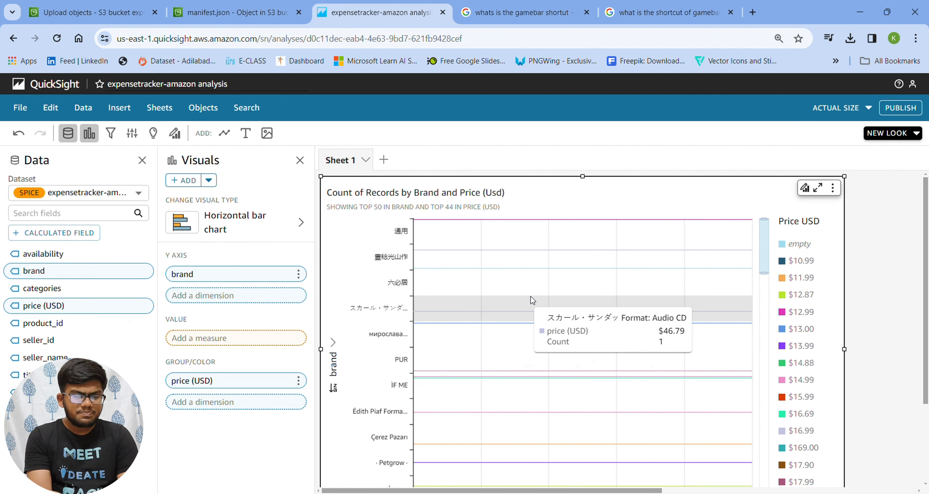
scroll(554, 335, "down", 5)
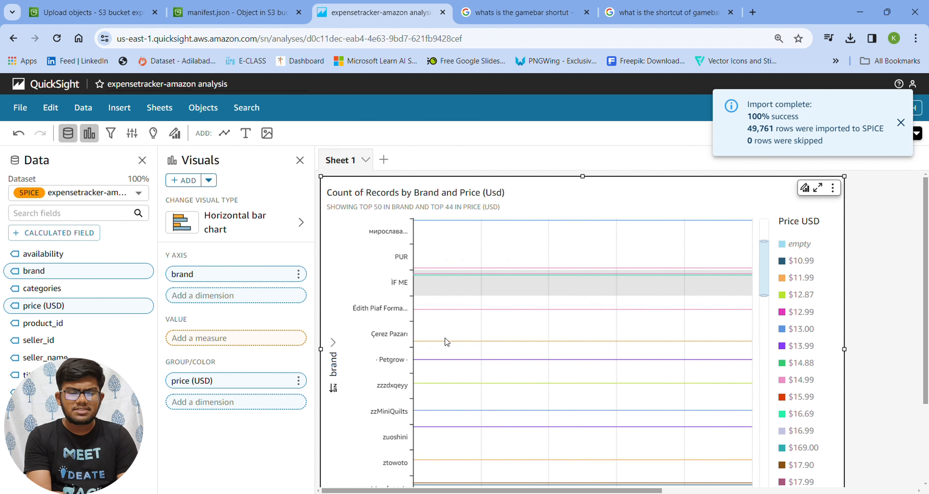
Replace brand with product_id as the chart's Y axis field, keeping price (USD) as the group/color field
left_click(21, 271)
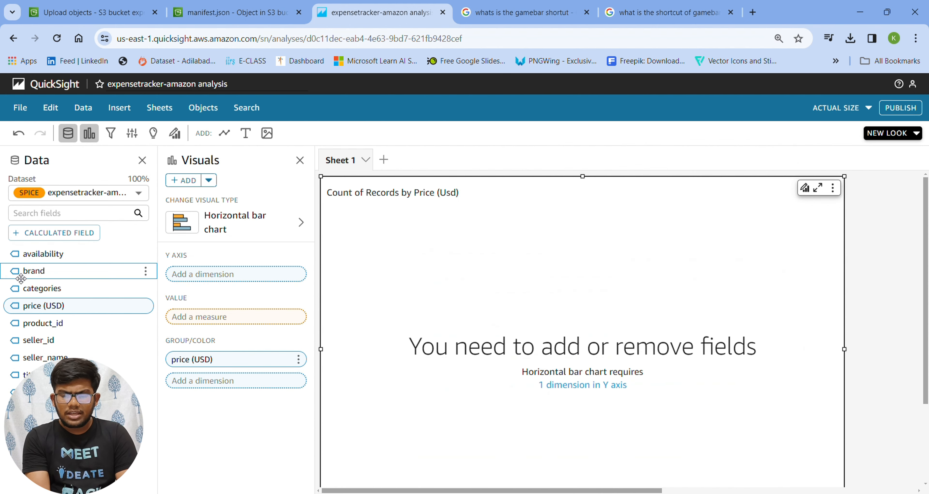
left_click_drag(57, 306, 476, 308)
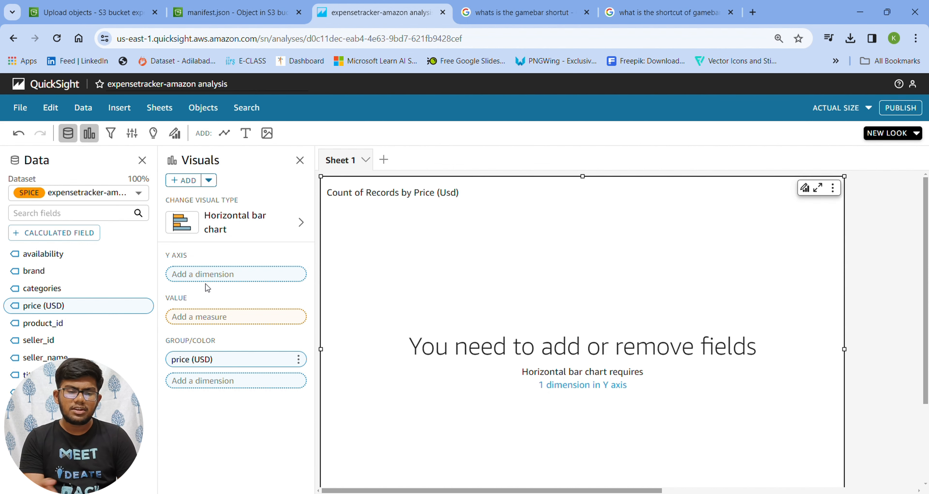
left_click(56, 333)
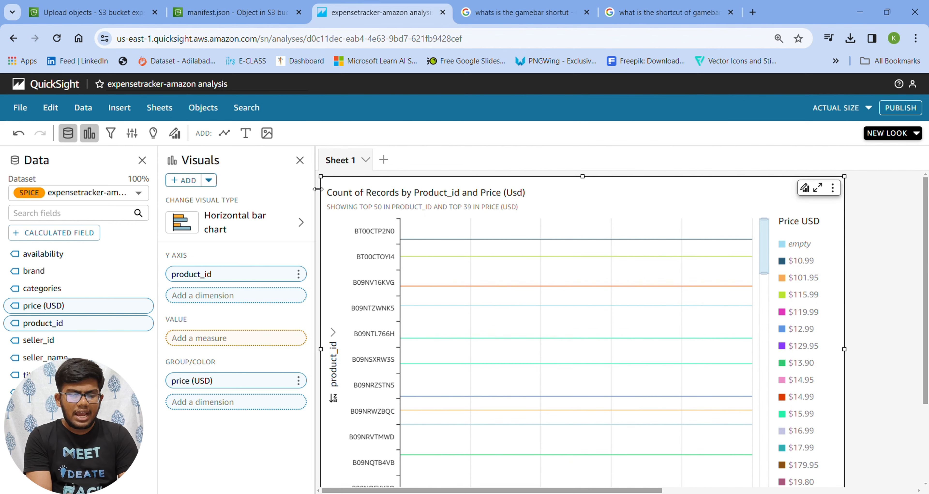
Change the product_id and price visual to a vertical bar chart and look over its full X axis
left_click(287, 226)
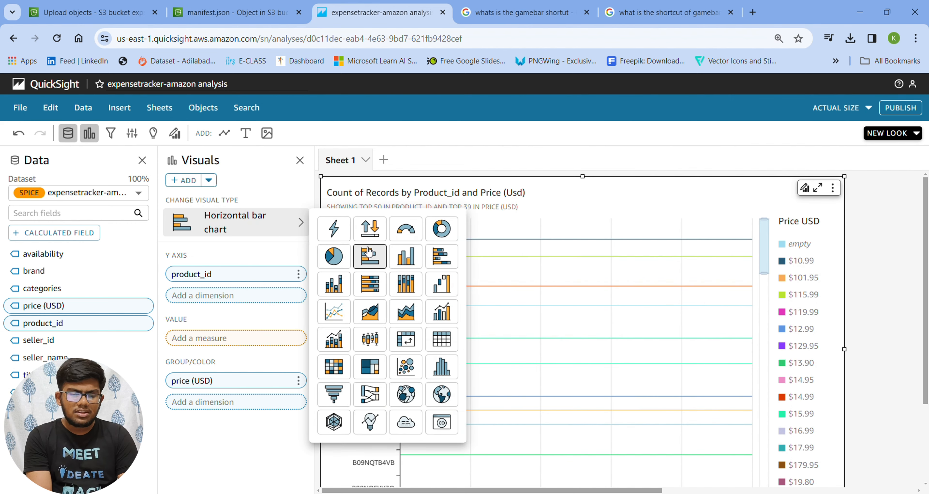
left_click(405, 256)
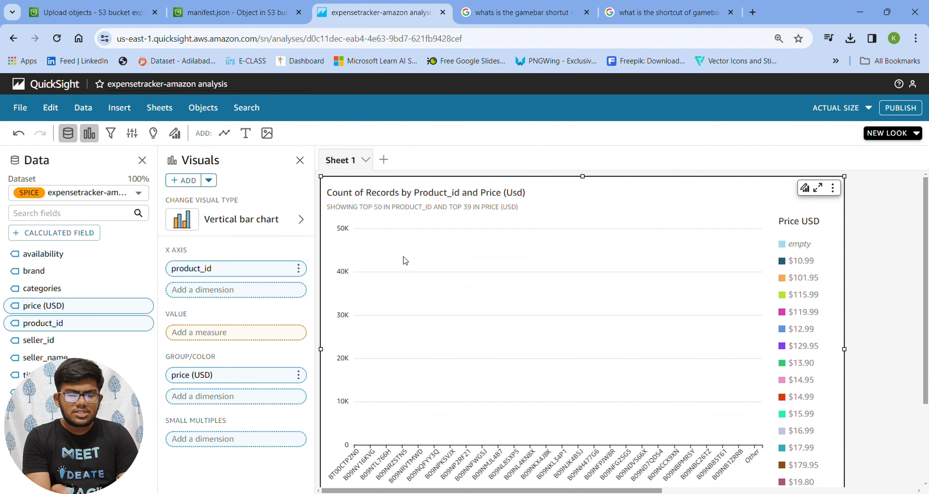
scroll(750, 360, "down", 3)
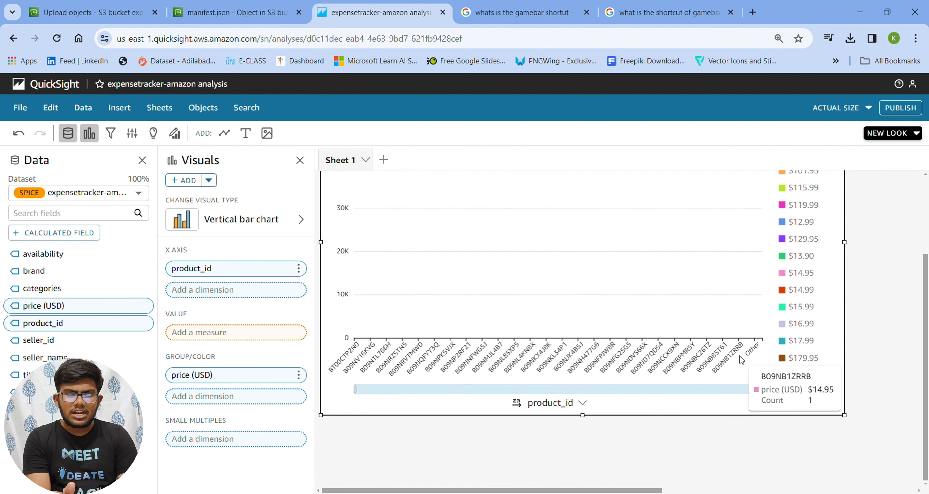
scroll(742, 356, "up", 3)
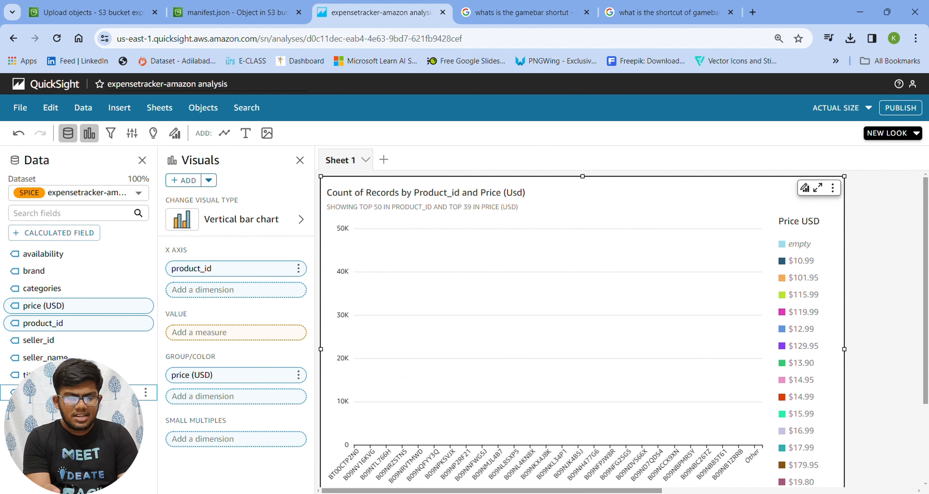
Try splitting the vertical bar chart into small multiples by categories and by title, and remove the title field
left_click(50, 290)
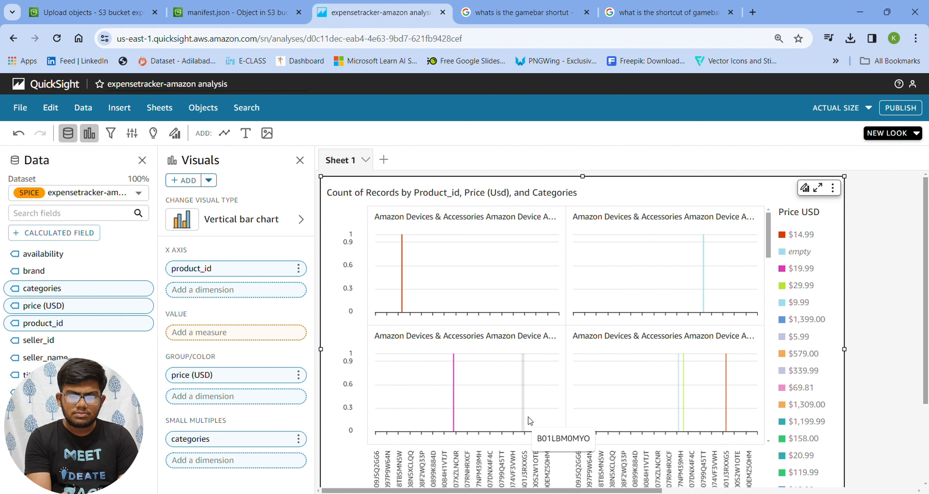
scroll(789, 329, "down", 3)
scroll(797, 303, "up", 3)
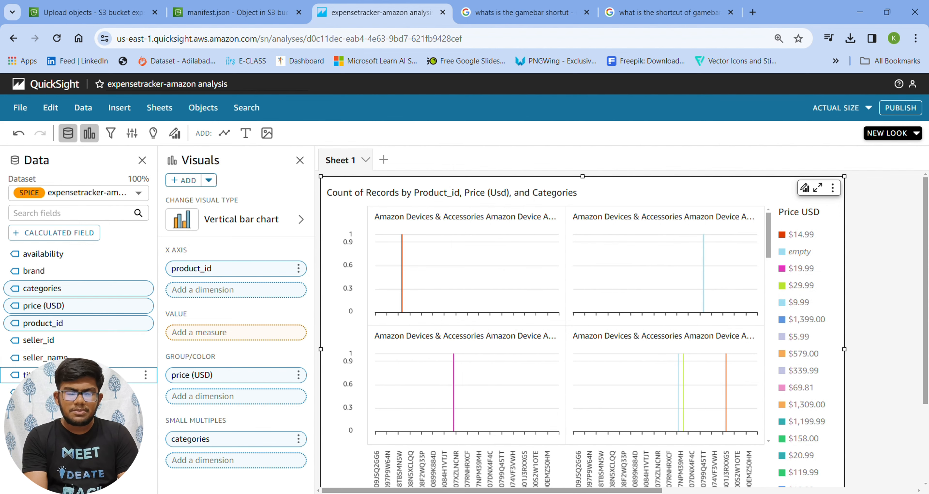
left_click(77, 375)
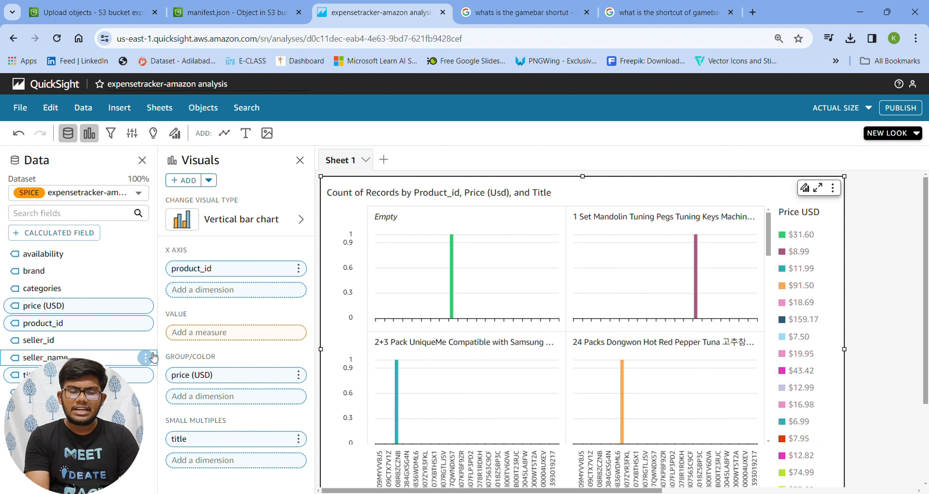
left_click(58, 374)
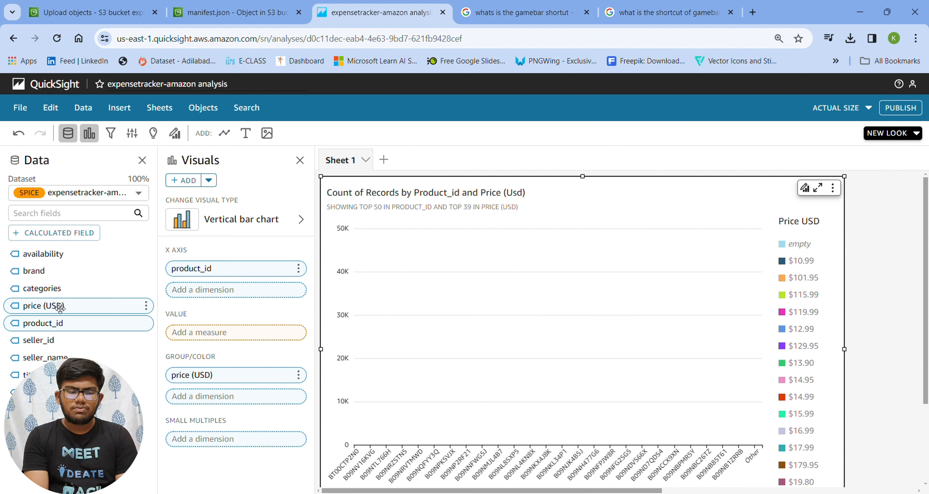
Split the vertical bar chart into small multiples by brand and browse the brand panels
left_click(47, 277)
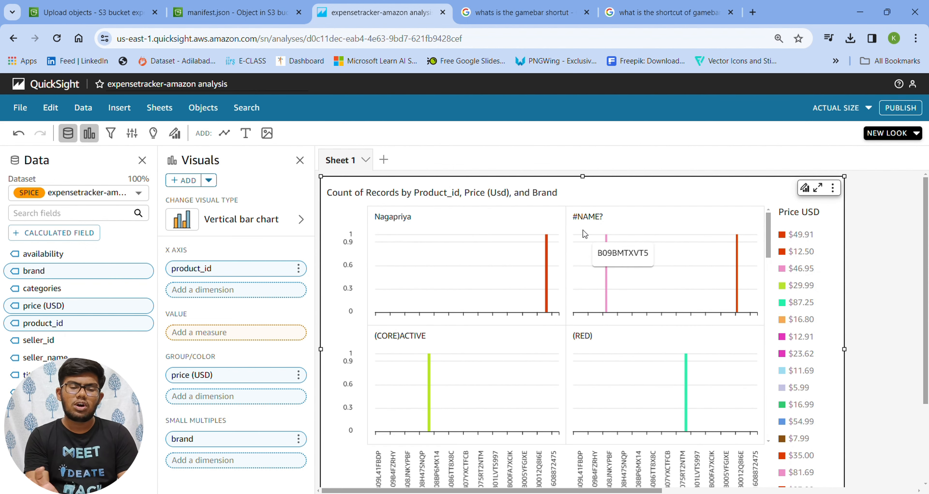
scroll(525, 211, "down", 2)
scroll(637, 305, "down", 1)
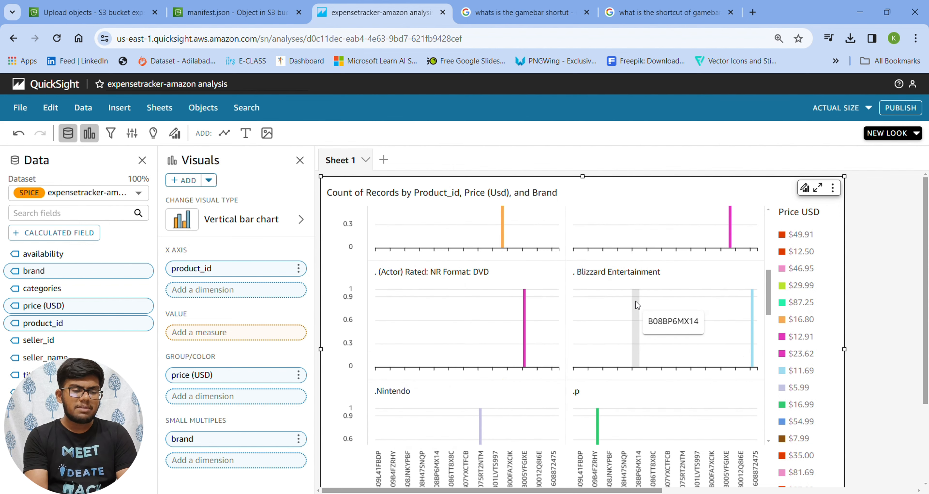
Examine individual bars across the brand panels, including their prices, product IDs and the focus, exclude and color options
left_click(527, 321)
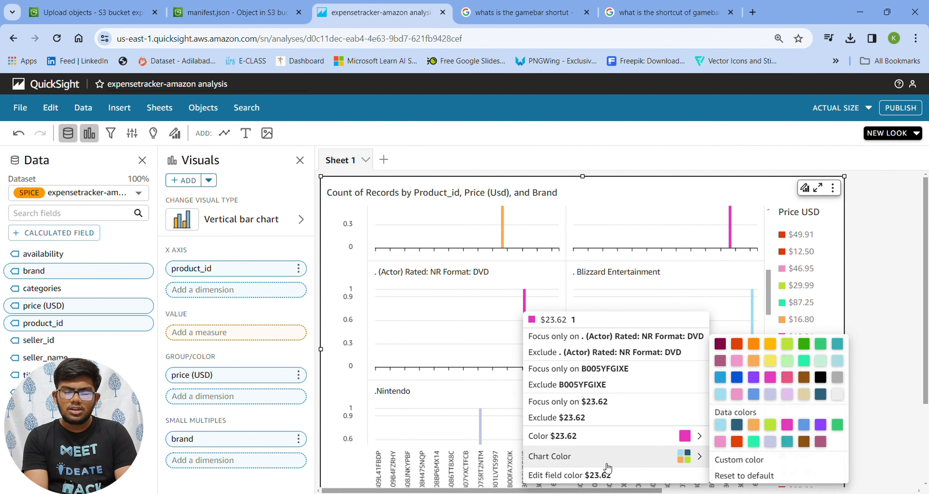
scroll(455, 347, "down", 1)
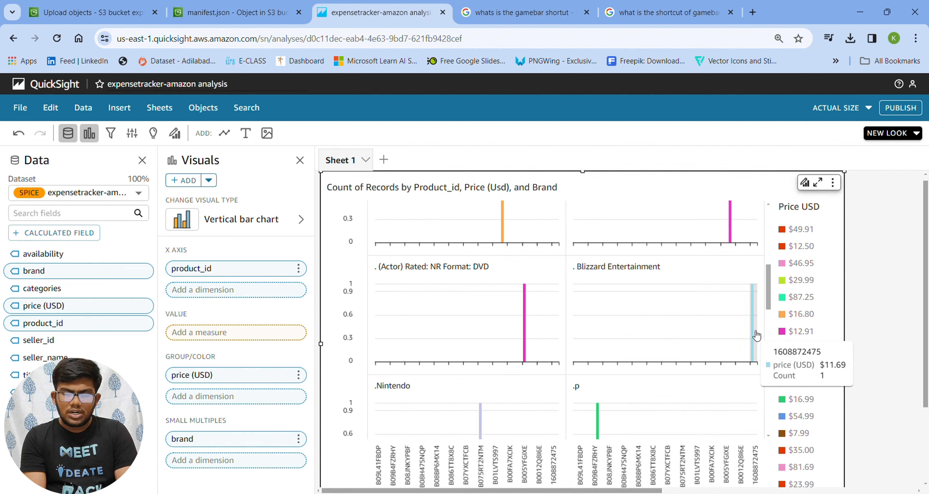
left_click(757, 335)
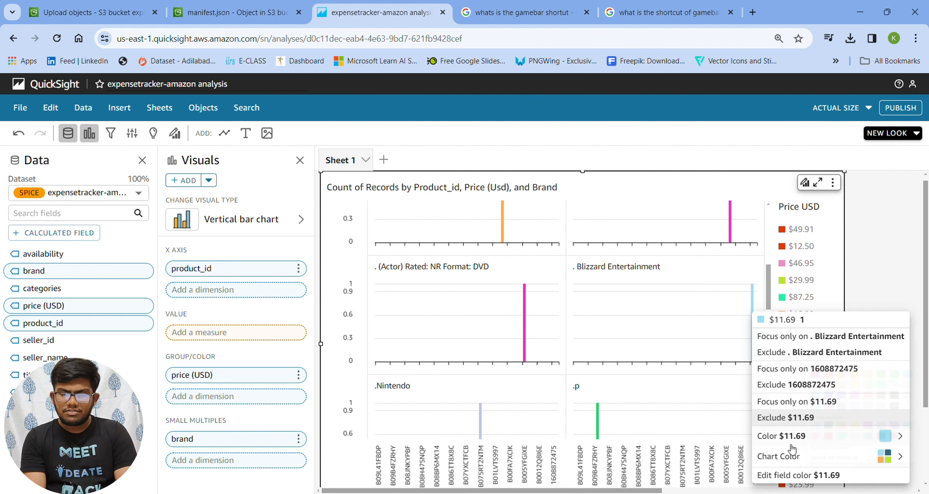
left_click(597, 426)
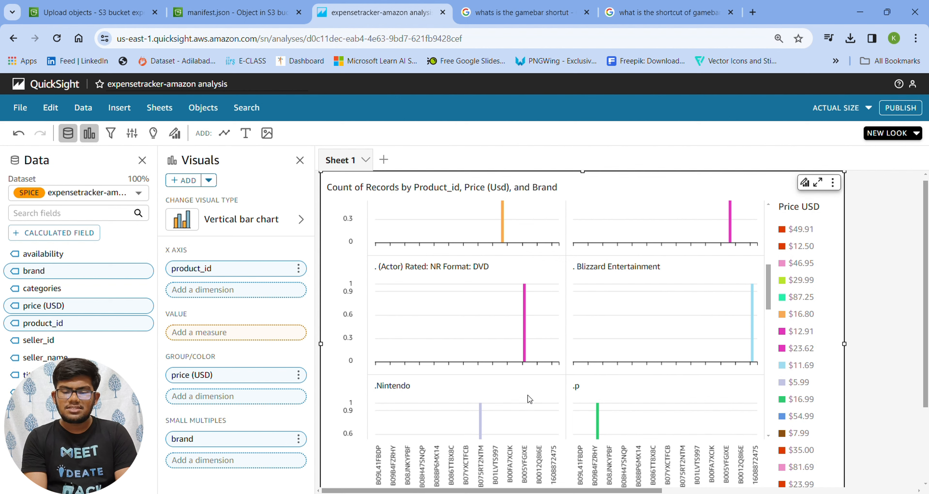
scroll(475, 402, "down", 2)
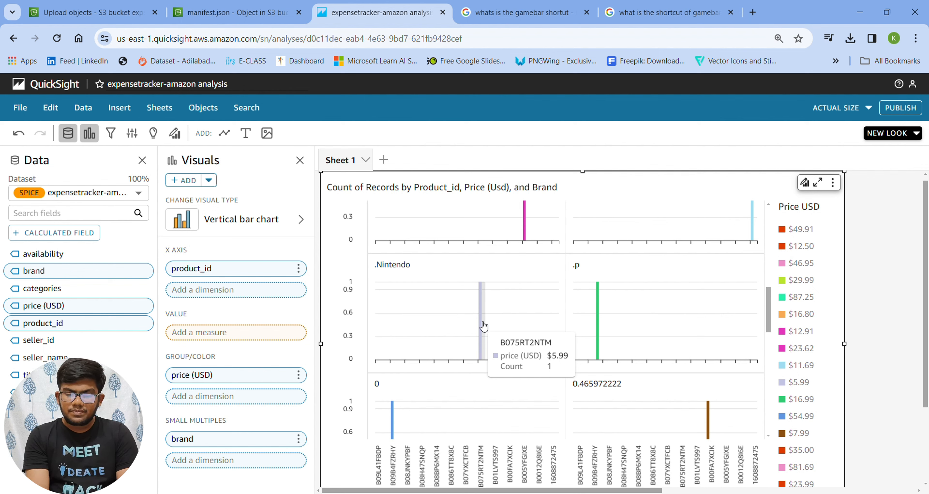
scroll(577, 320, "down", 3)
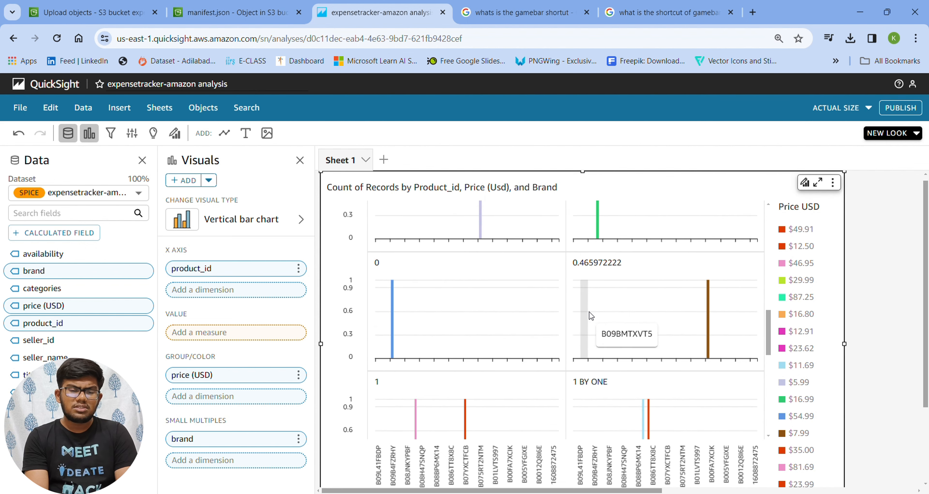
left_click(708, 313)
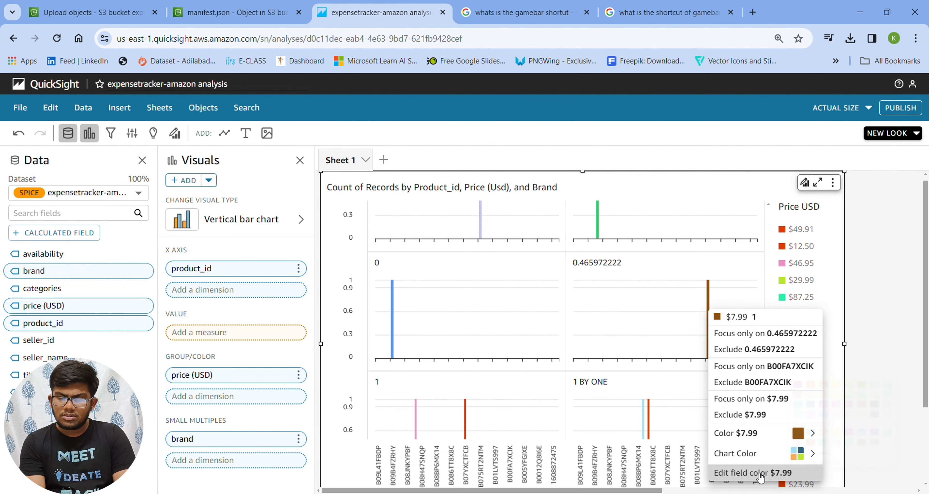
left_click(392, 311)
left_click(393, 309)
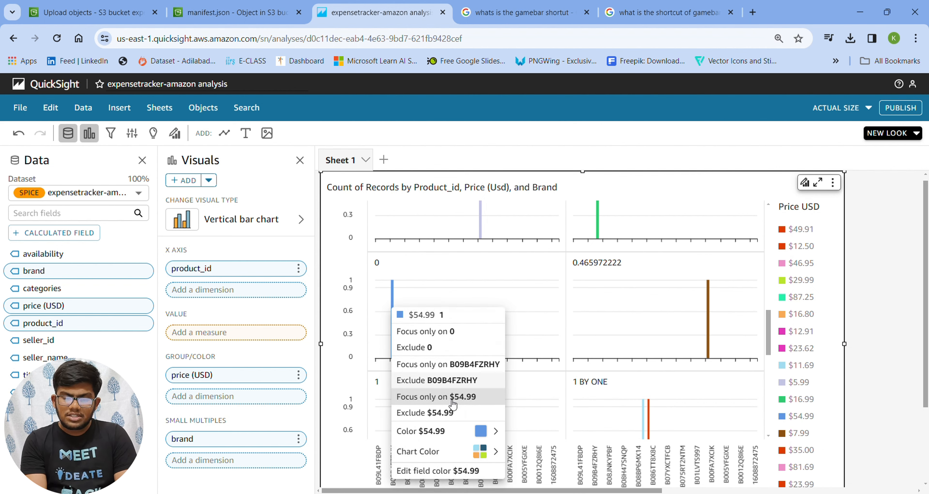
mouse_move(482, 435)
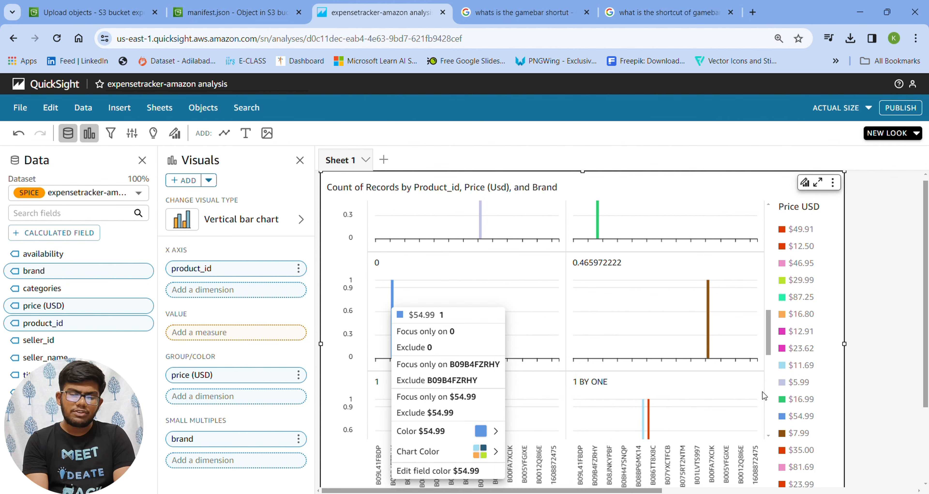
left_click(650, 423)
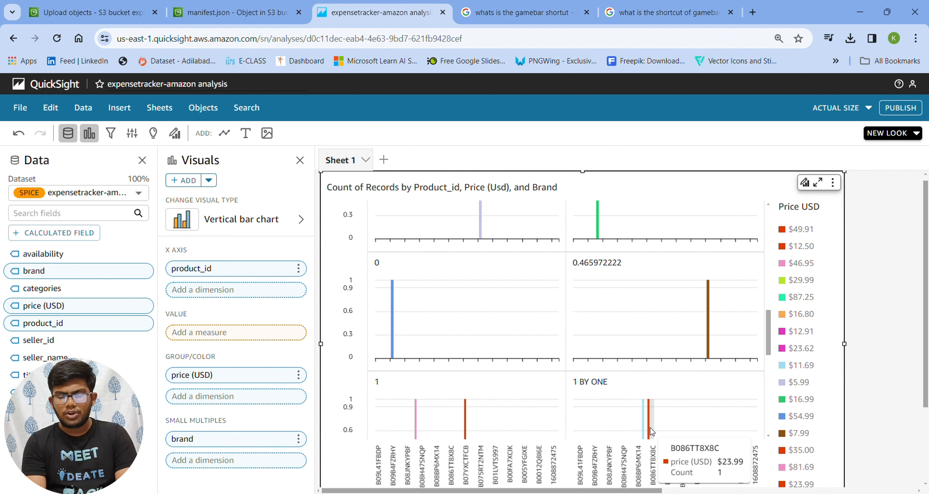
left_click(652, 430)
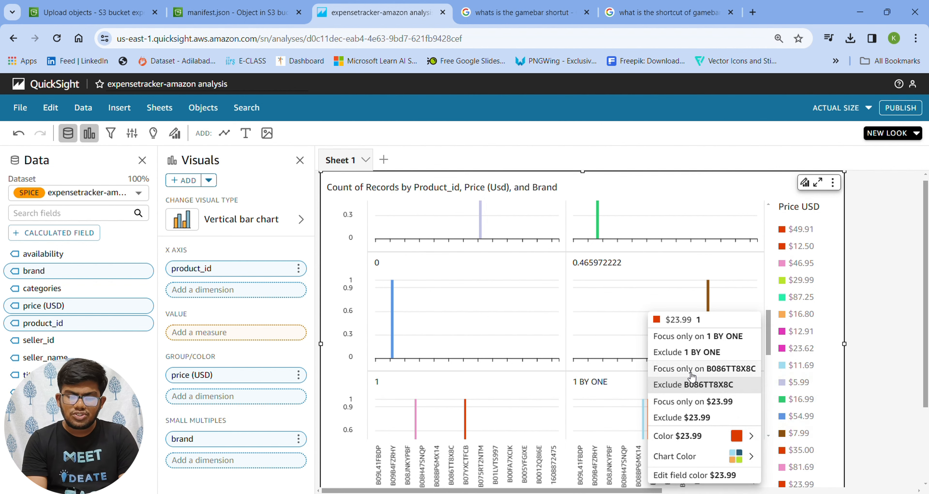
mouse_move(710, 442)
left_click(561, 327)
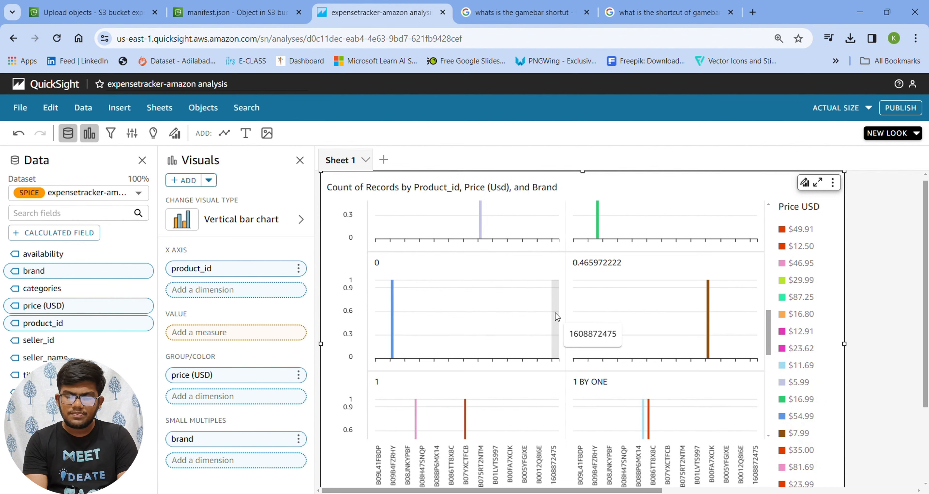
Remove the brand field from the chart's small multiples
left_click(39, 257)
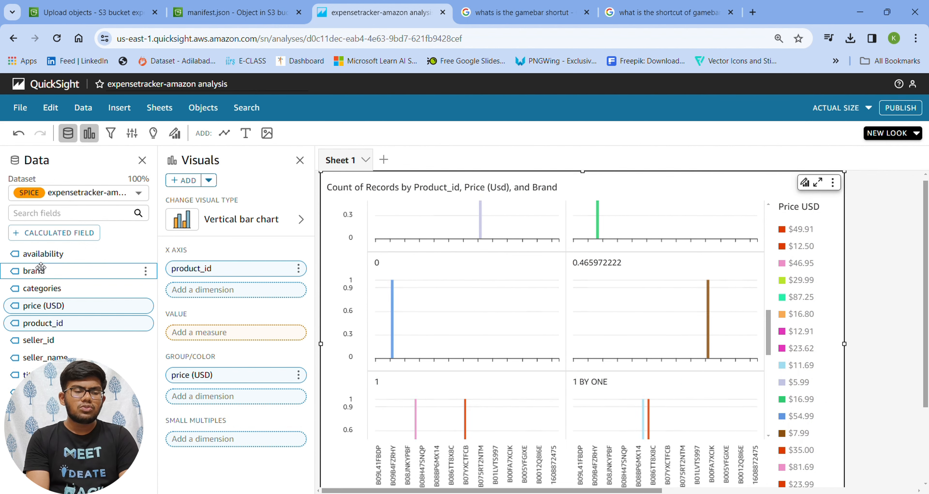